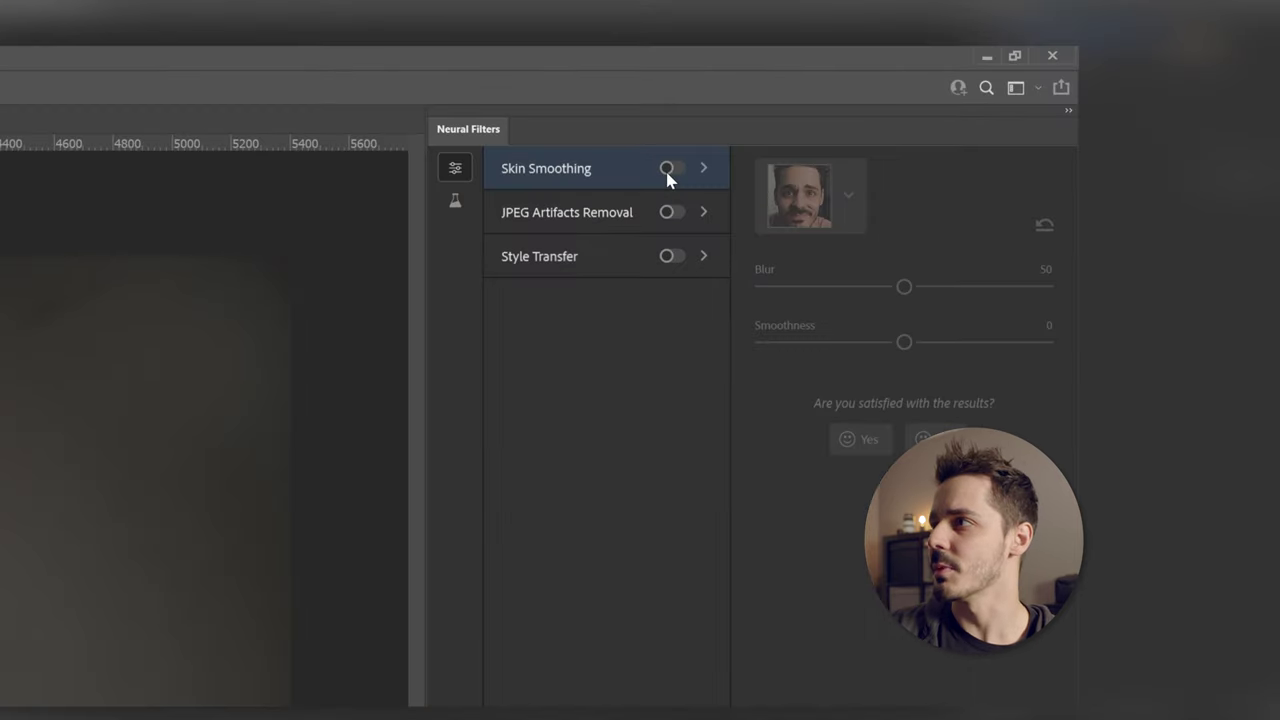
# Preview Skin Smoothing up close on the face, then switch it back off
pyautogui.click(669, 170)
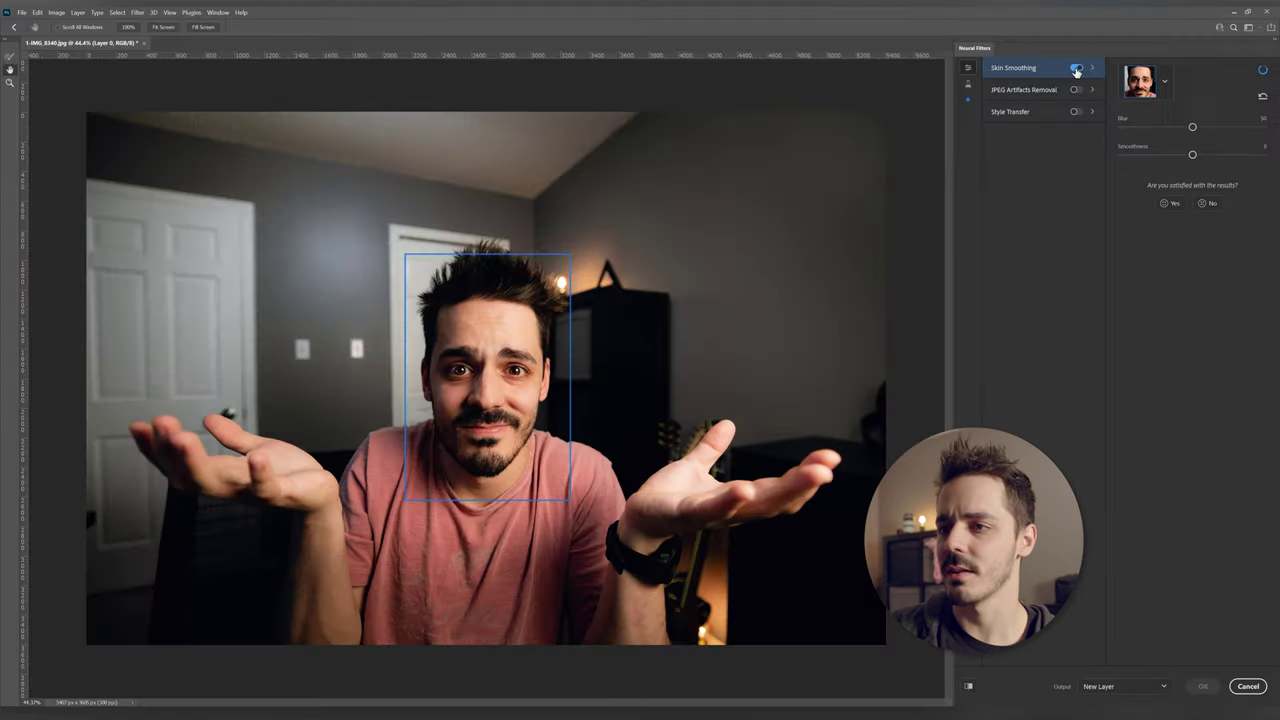
pyautogui.moveTo(423, 413); pyautogui.dragTo(493, 400)
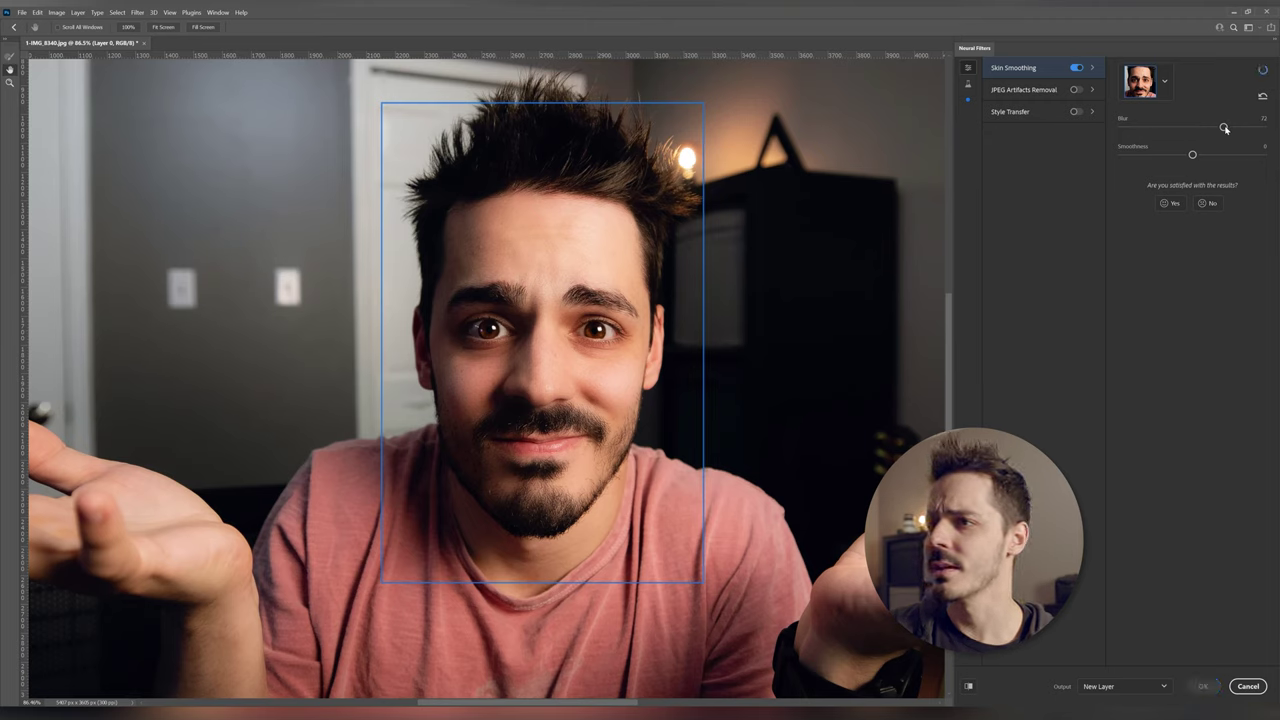
pyautogui.click(1070, 67)
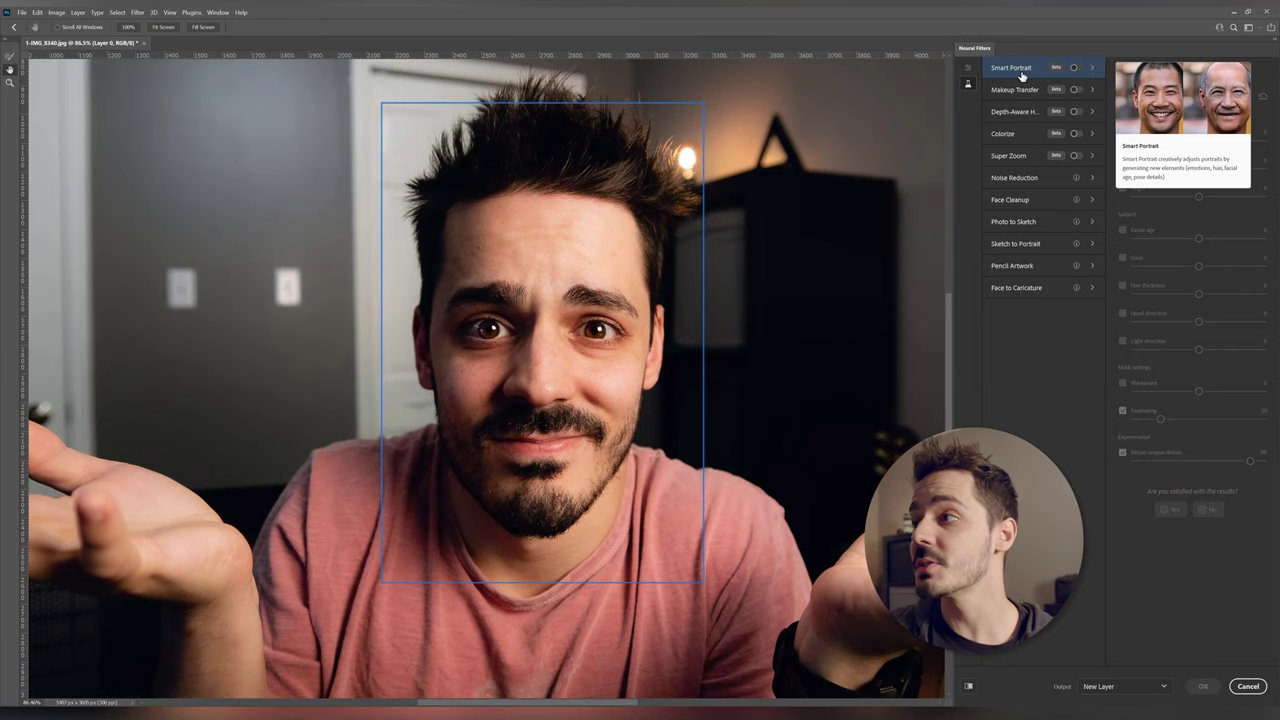
# Preview the Makeup Transfer filter, then enable Smart Portrait
pyautogui.click(1022, 91)
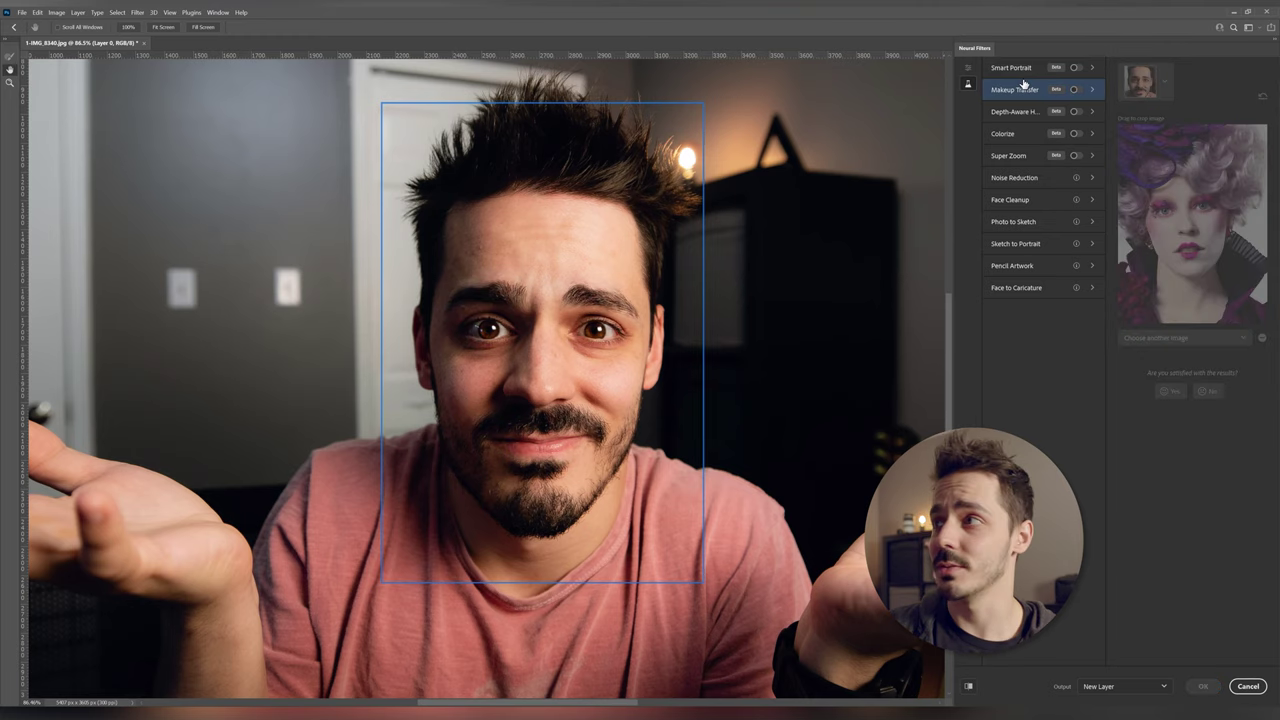
pyautogui.click(1075, 68)
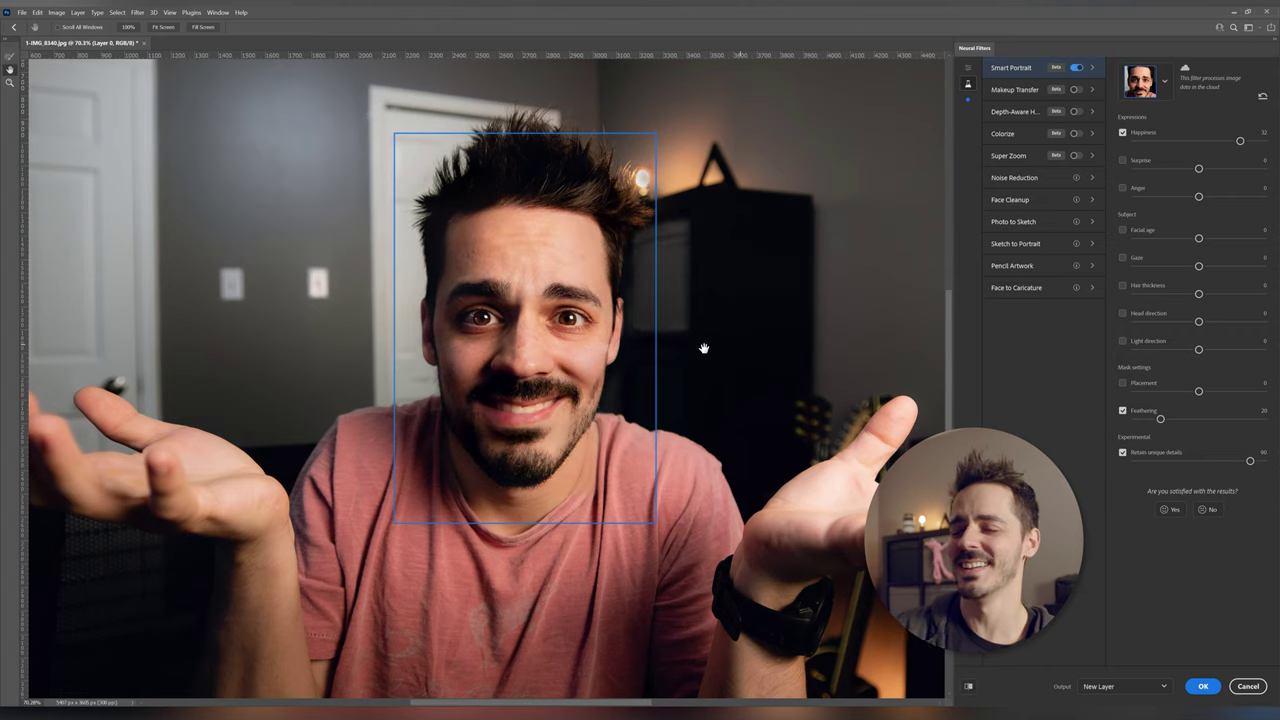
# Lower Smart Portrait Happiness and Surprise to -50
pyautogui.scroll(1, 538, 342)
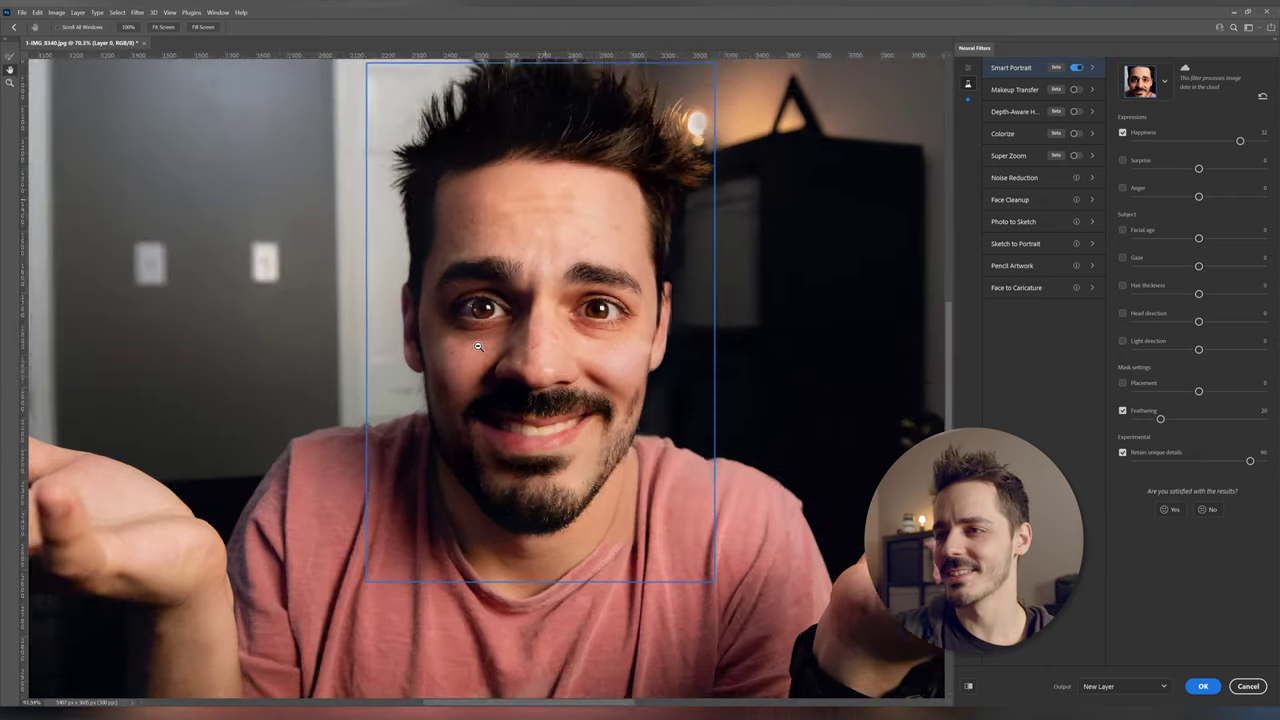
pyautogui.scroll(1, 507, 371)
pyautogui.scroll(1, 570, 450)
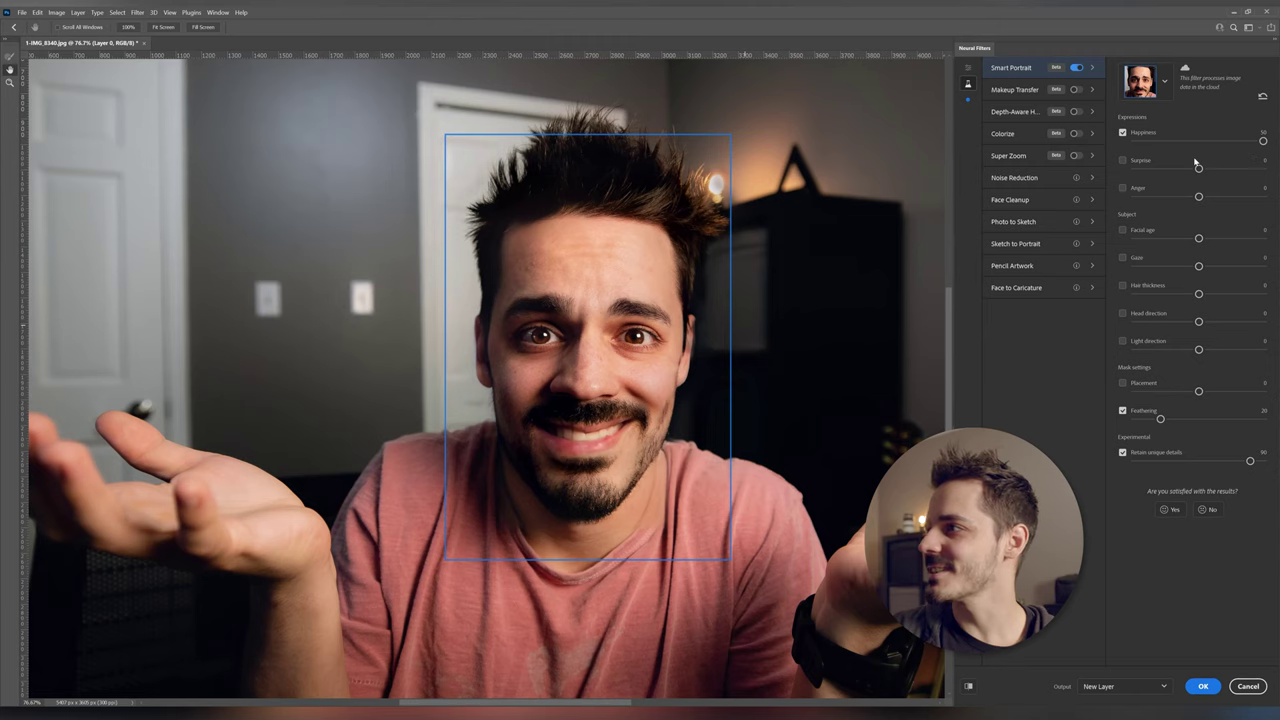
pyautogui.click(1135, 141)
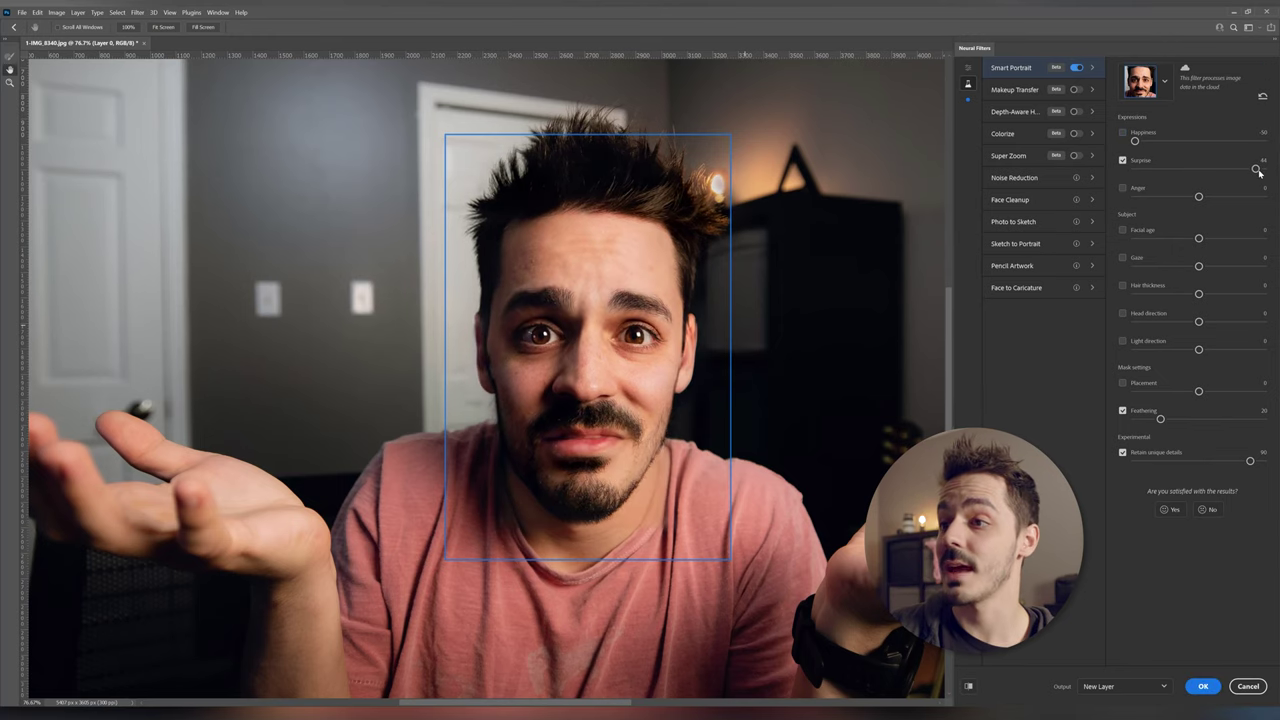
pyautogui.moveTo(1257, 169); pyautogui.dragTo(1134, 168)
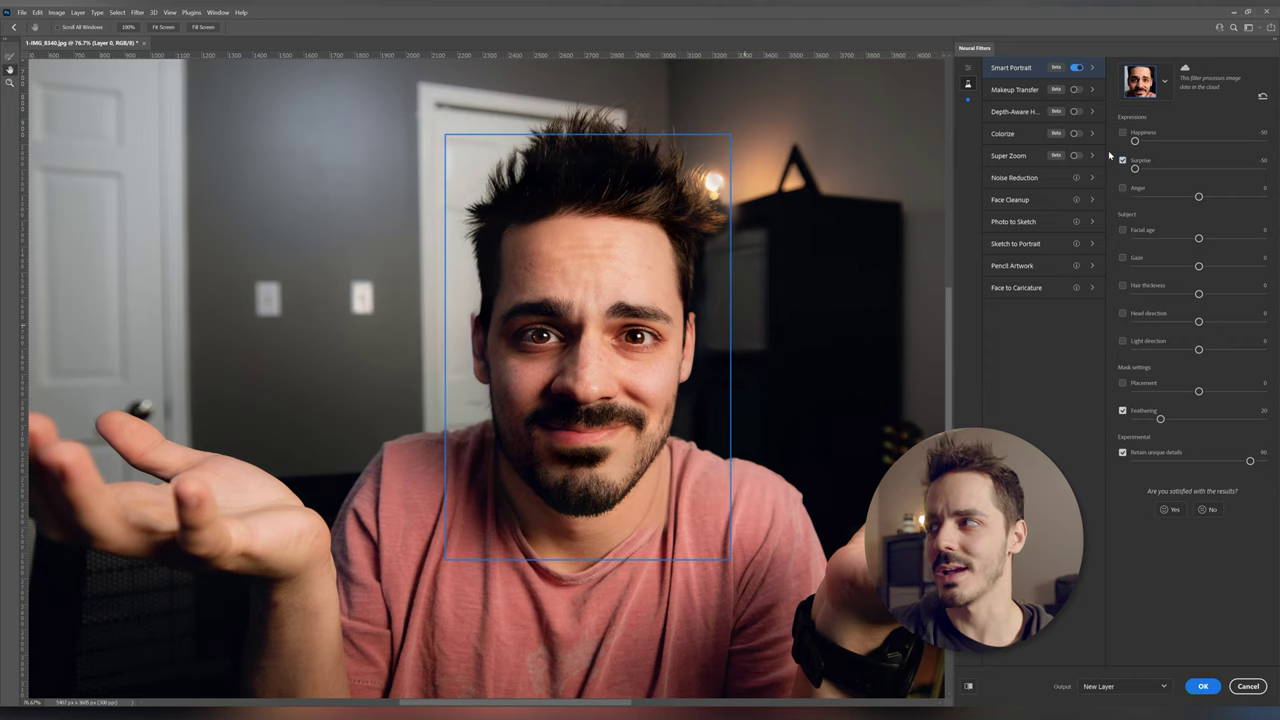
# Swap Surprise for Anger and set Anger to 45
pyautogui.click(1122, 160)
pyautogui.click(1122, 188)
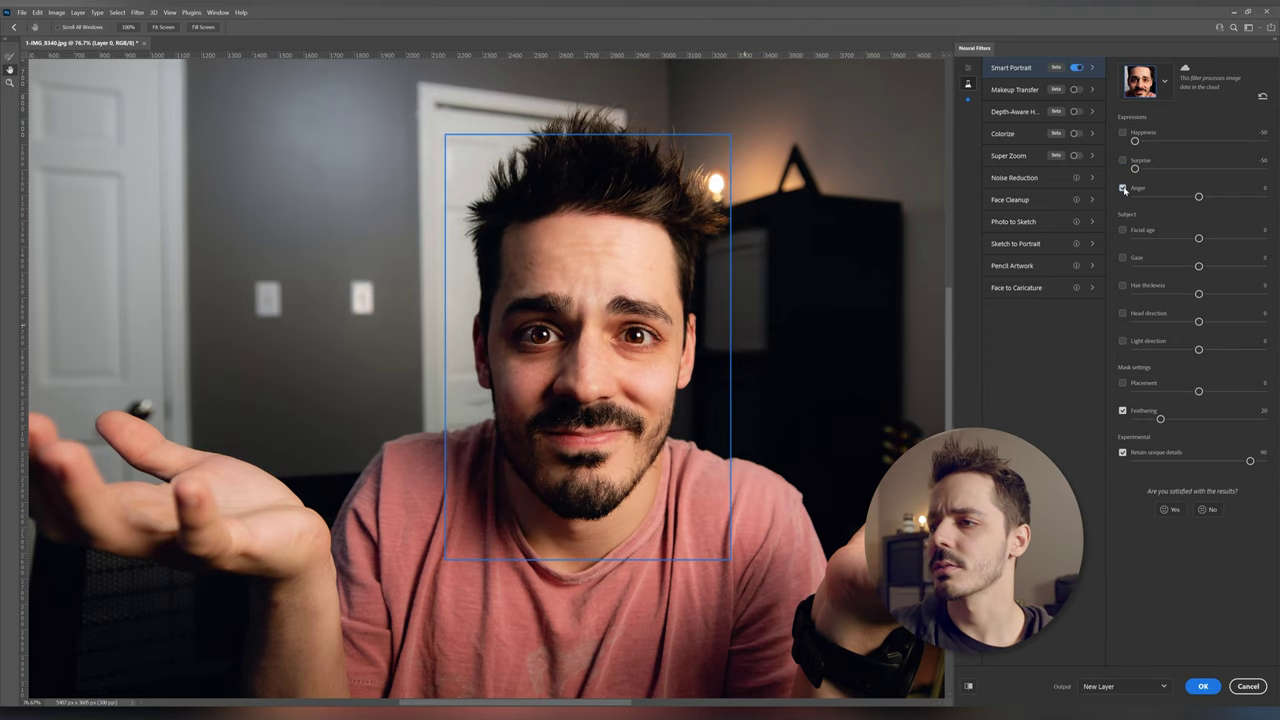
pyautogui.click(1258, 197)
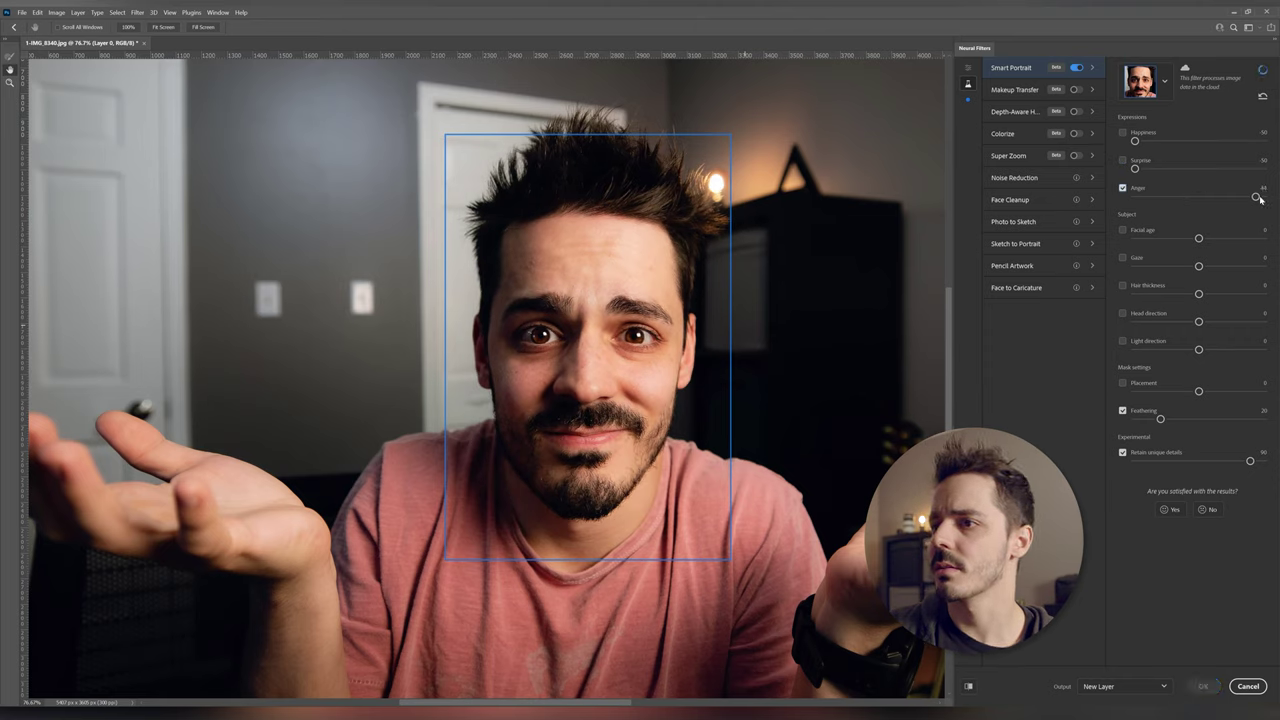
pyautogui.click(1149, 198)
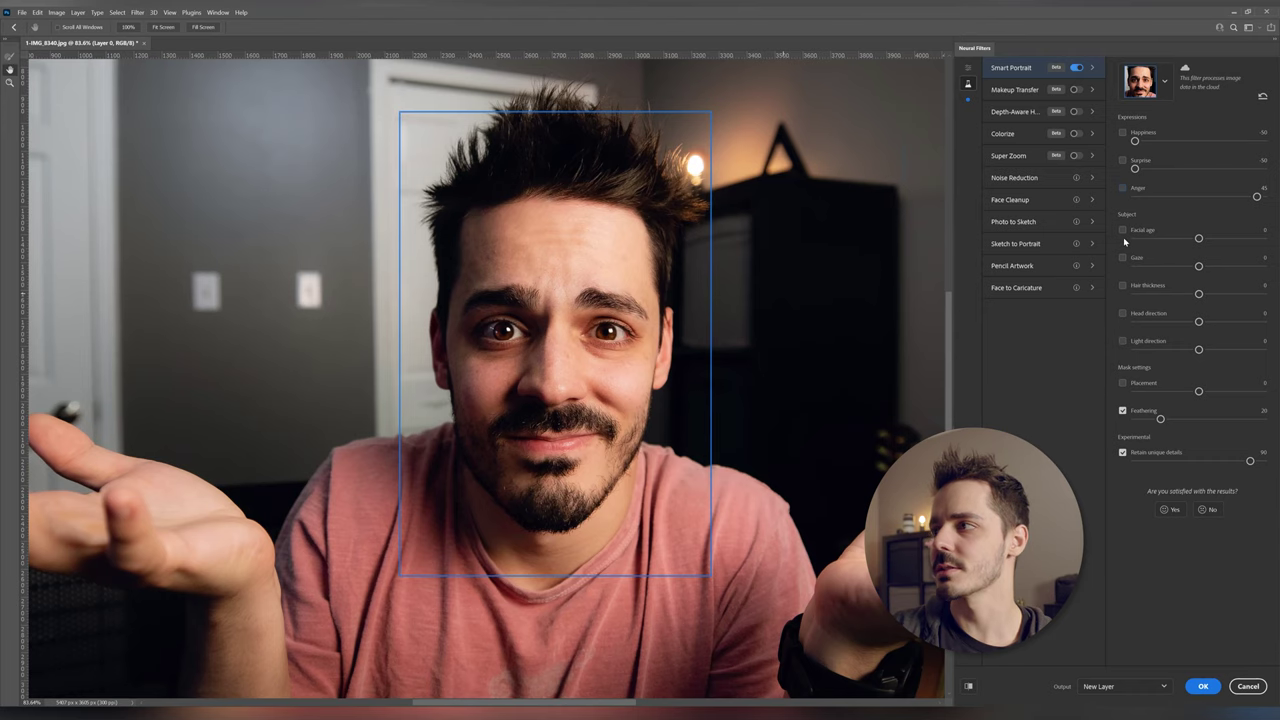
# Try an older Facial age, enable Skin Smoothing, then set Facial age to its youngest
pyautogui.click(1123, 231)
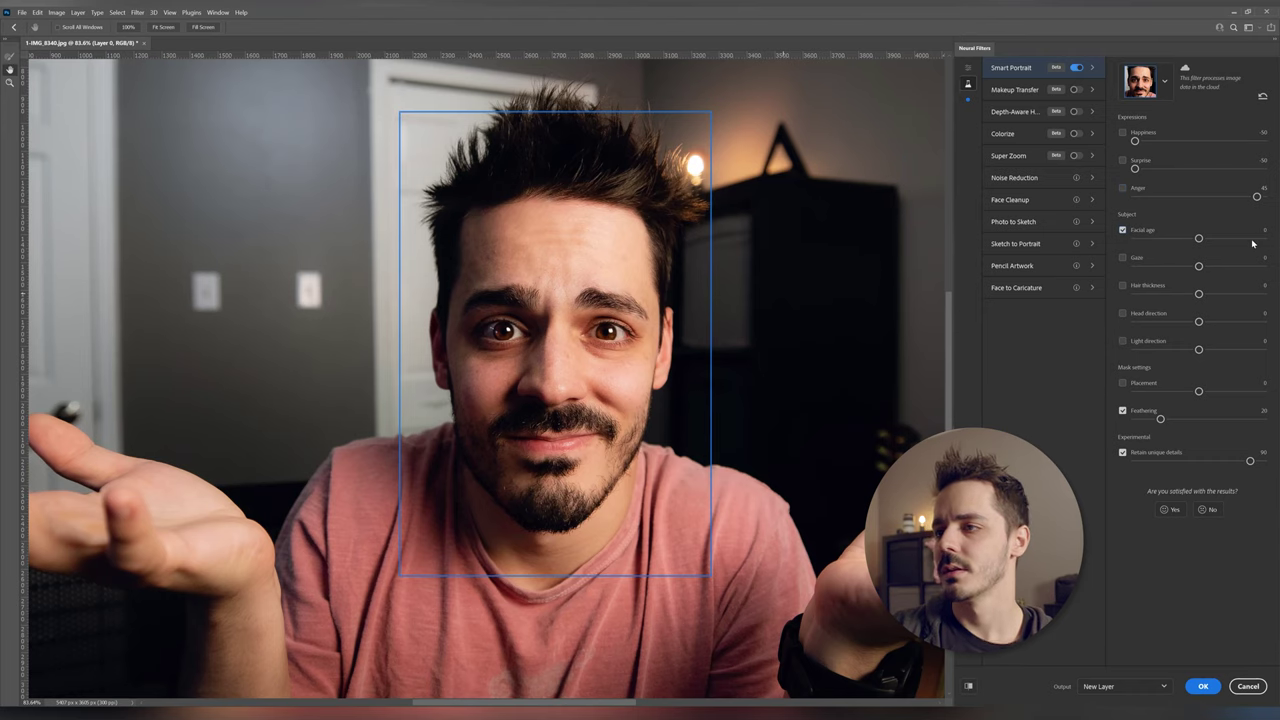
pyautogui.click(1245, 239)
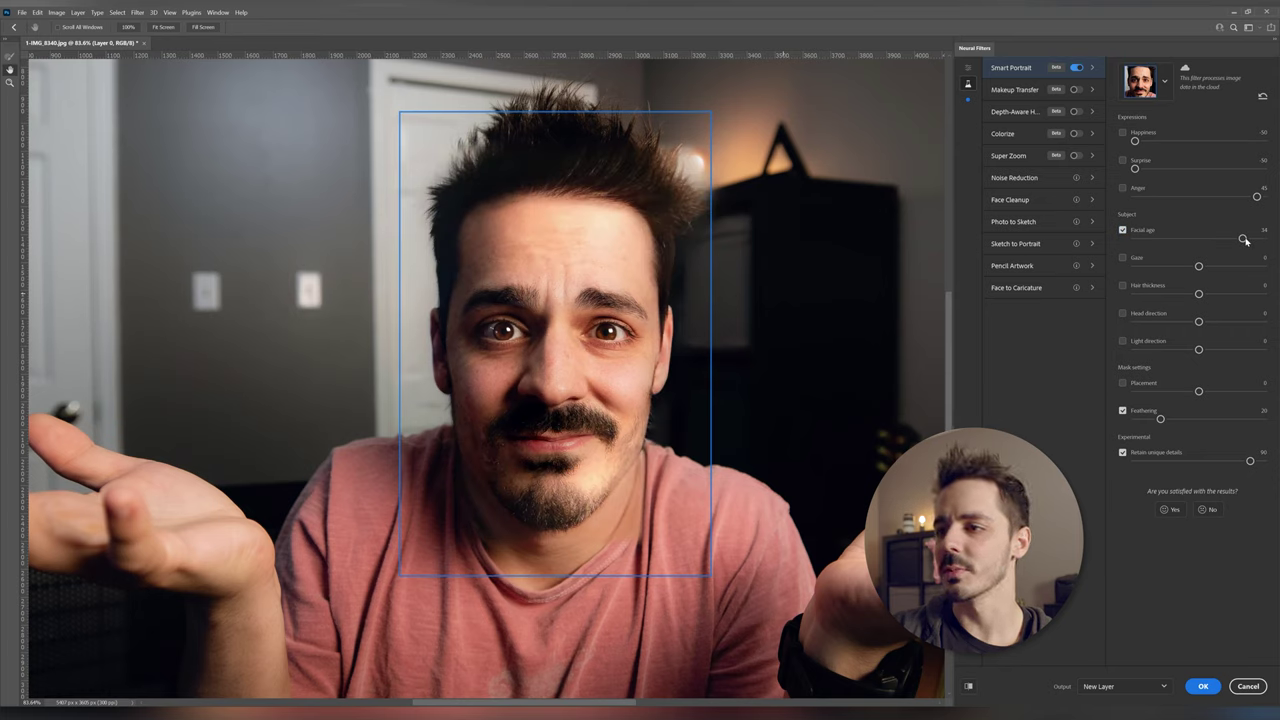
pyautogui.click(1015, 243)
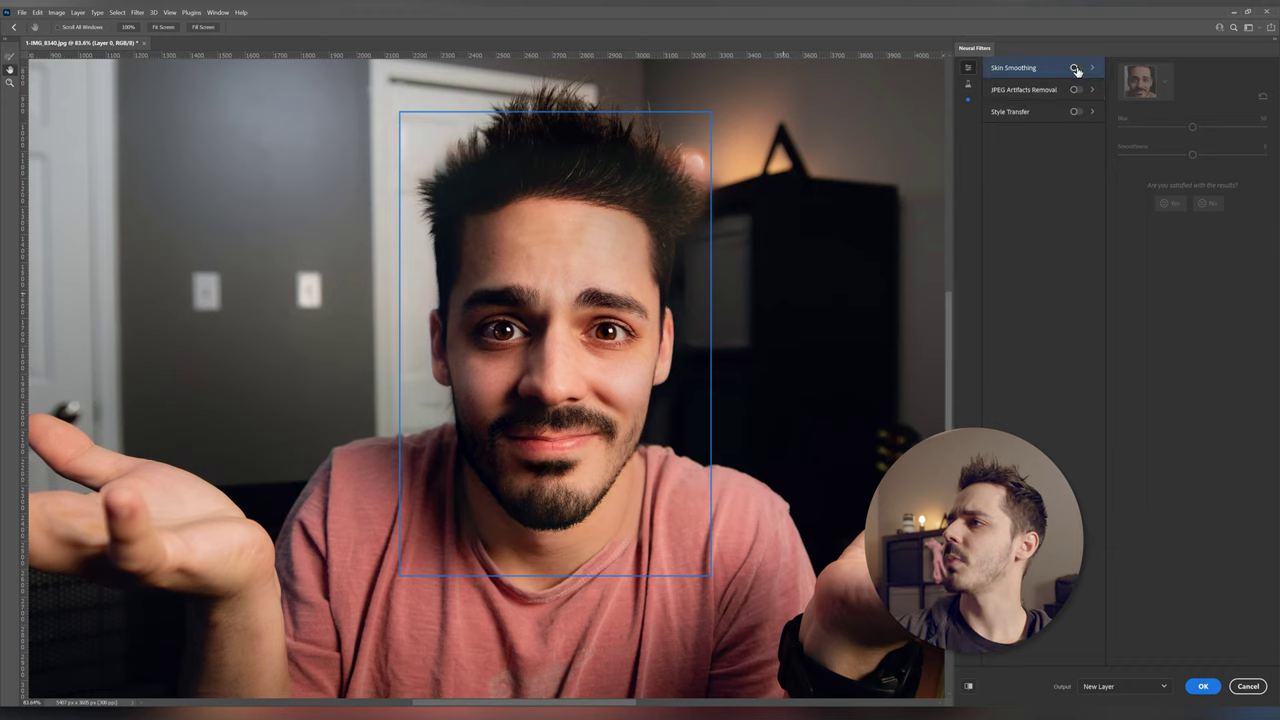
pyautogui.click(1075, 68)
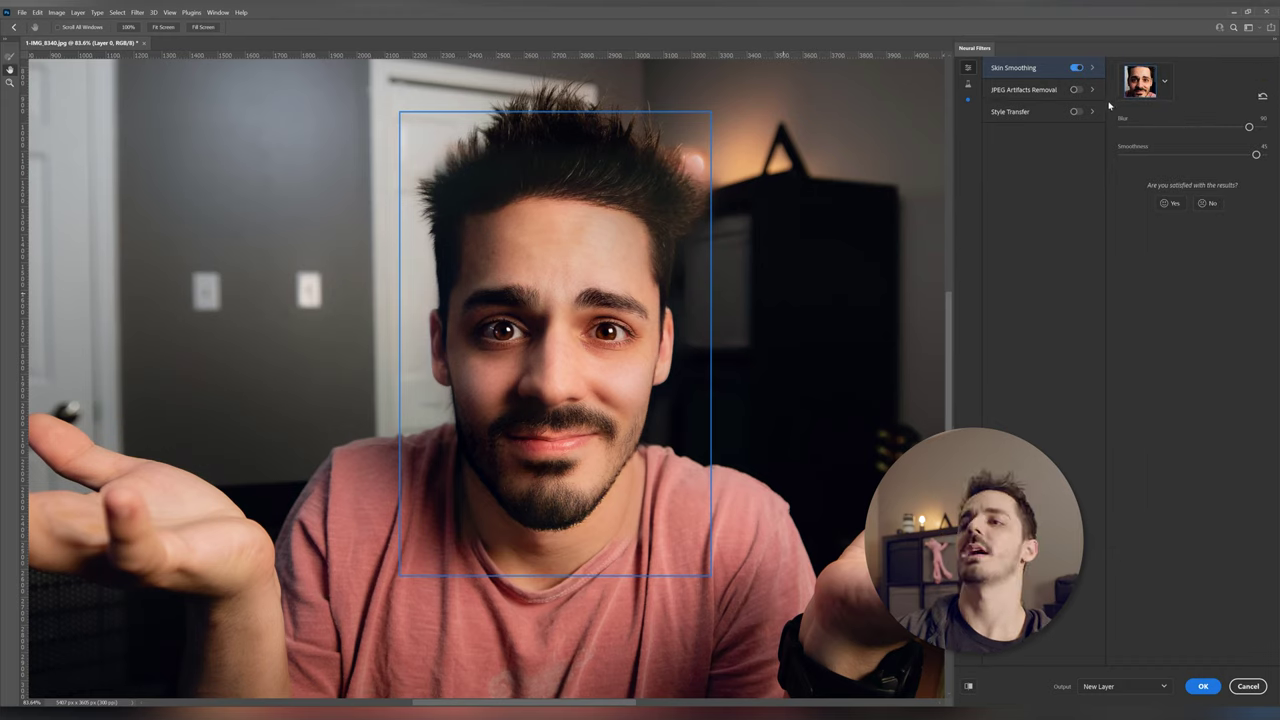
pyautogui.click(967, 85)
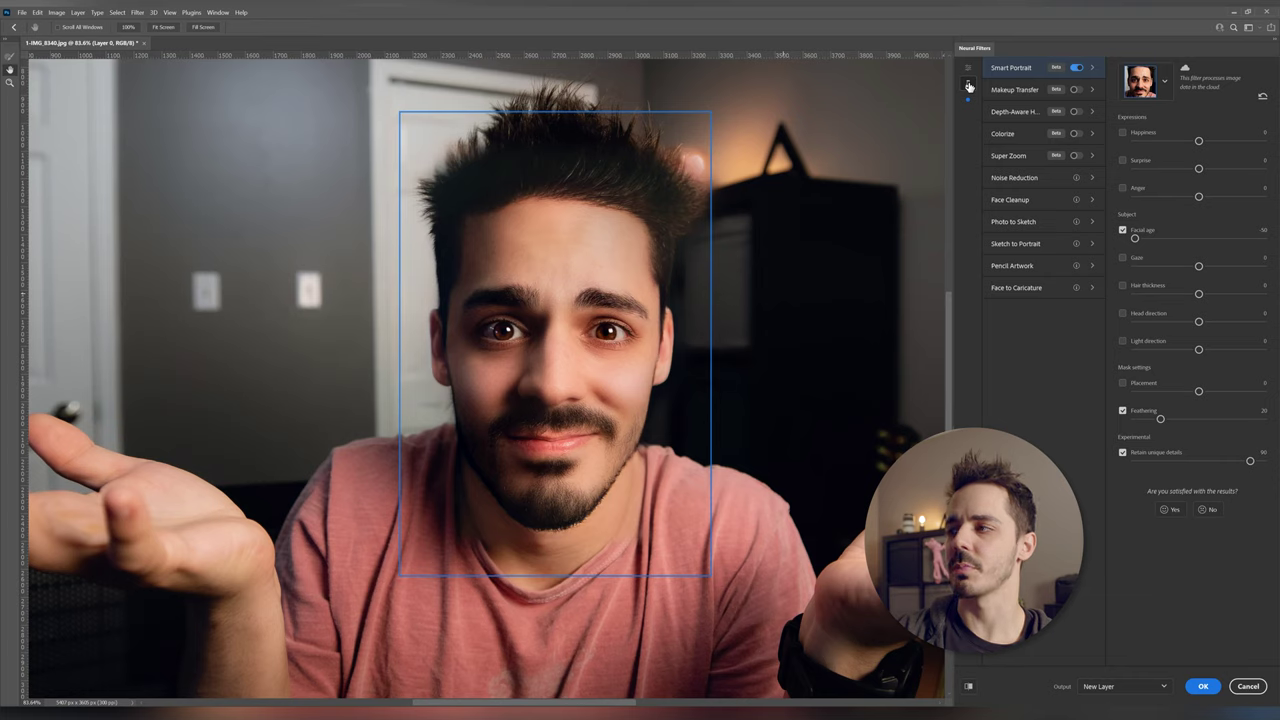
pyautogui.click(1122, 230)
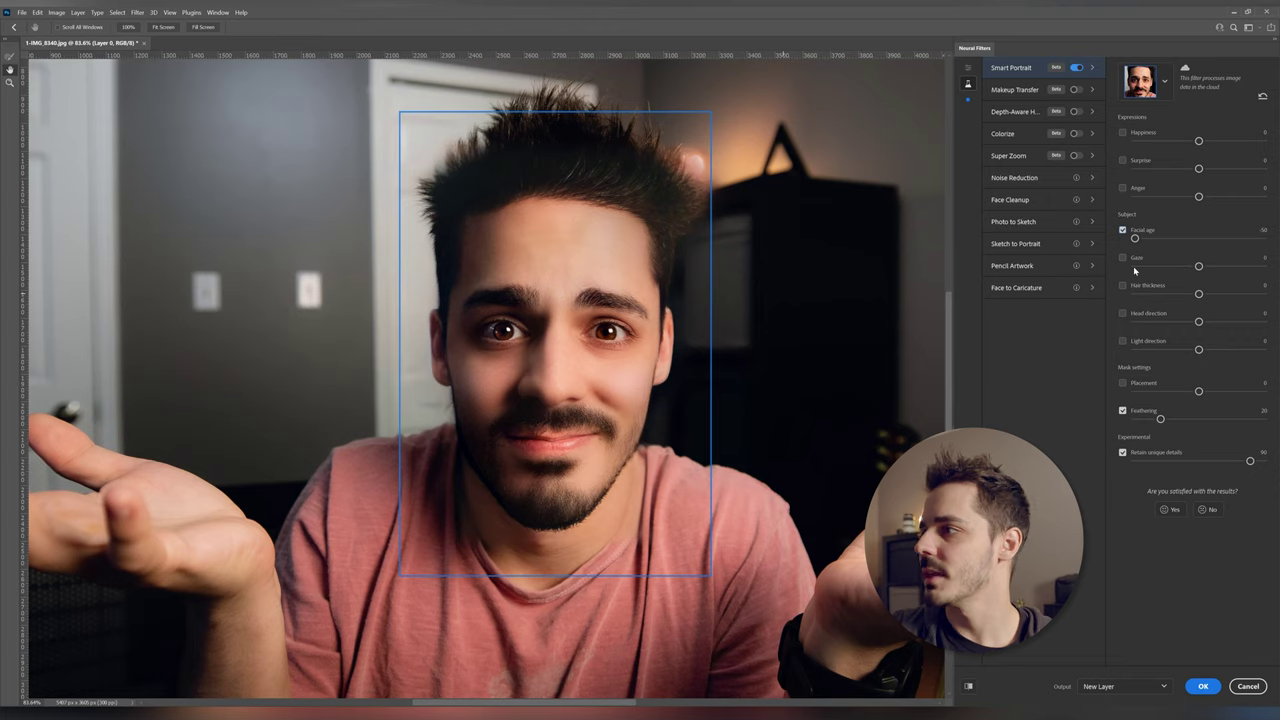
# Shift the Gaze fully to one side, thicken the hair, and turn the head
pyautogui.moveTo(1198, 266); pyautogui.dragTo(1259, 267)
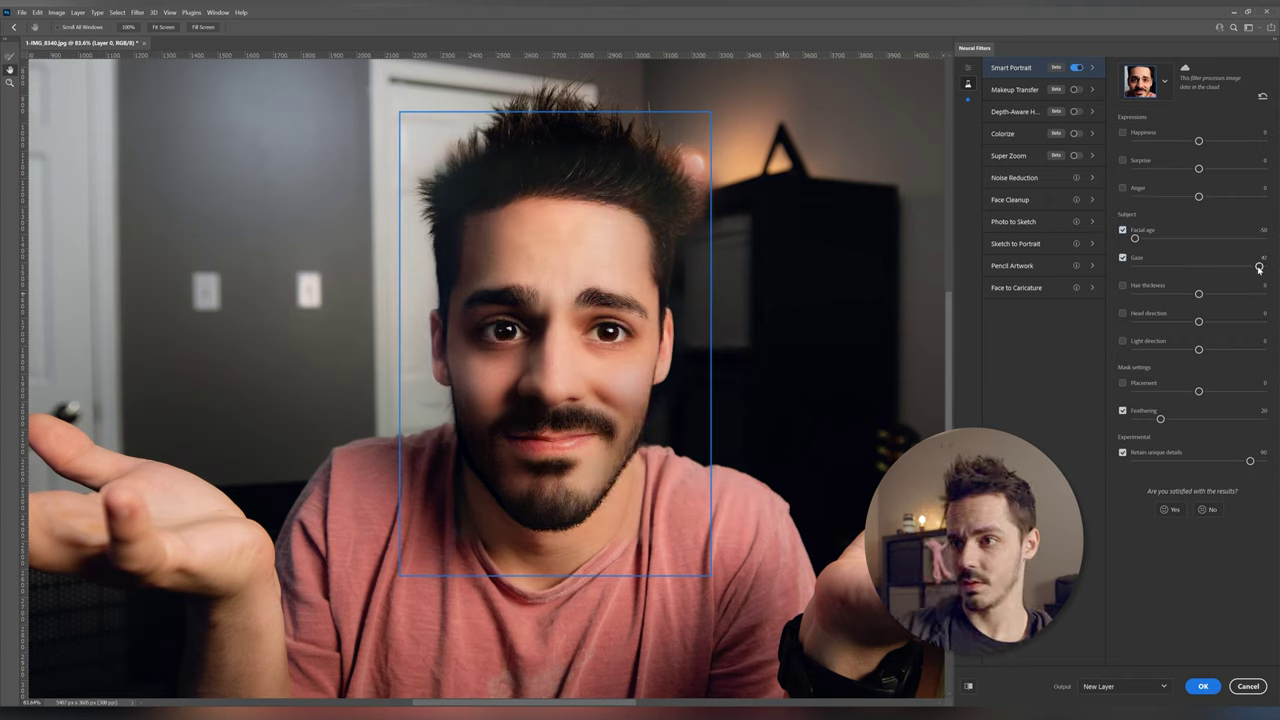
pyautogui.moveTo(1259, 267); pyautogui.dragTo(1137, 266)
pyautogui.moveTo(1198, 294); pyautogui.dragTo(1128, 298)
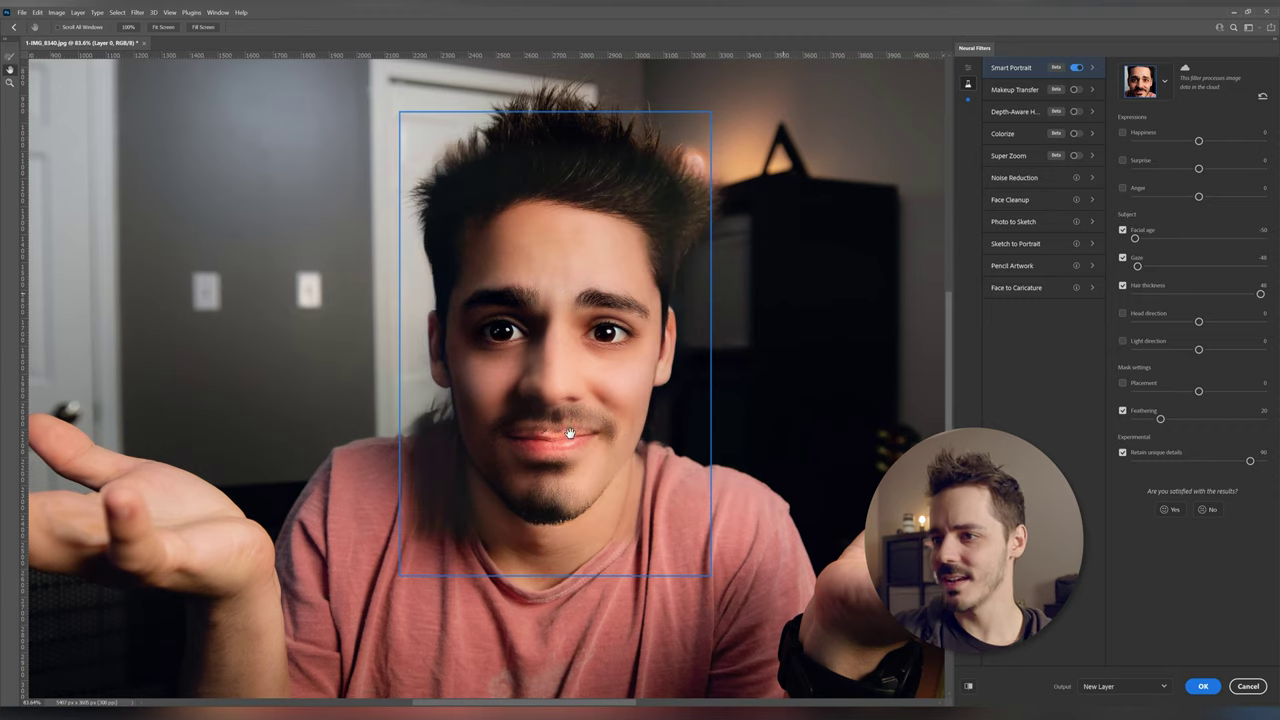
pyautogui.moveTo(1199, 321); pyautogui.dragTo(1155, 322)
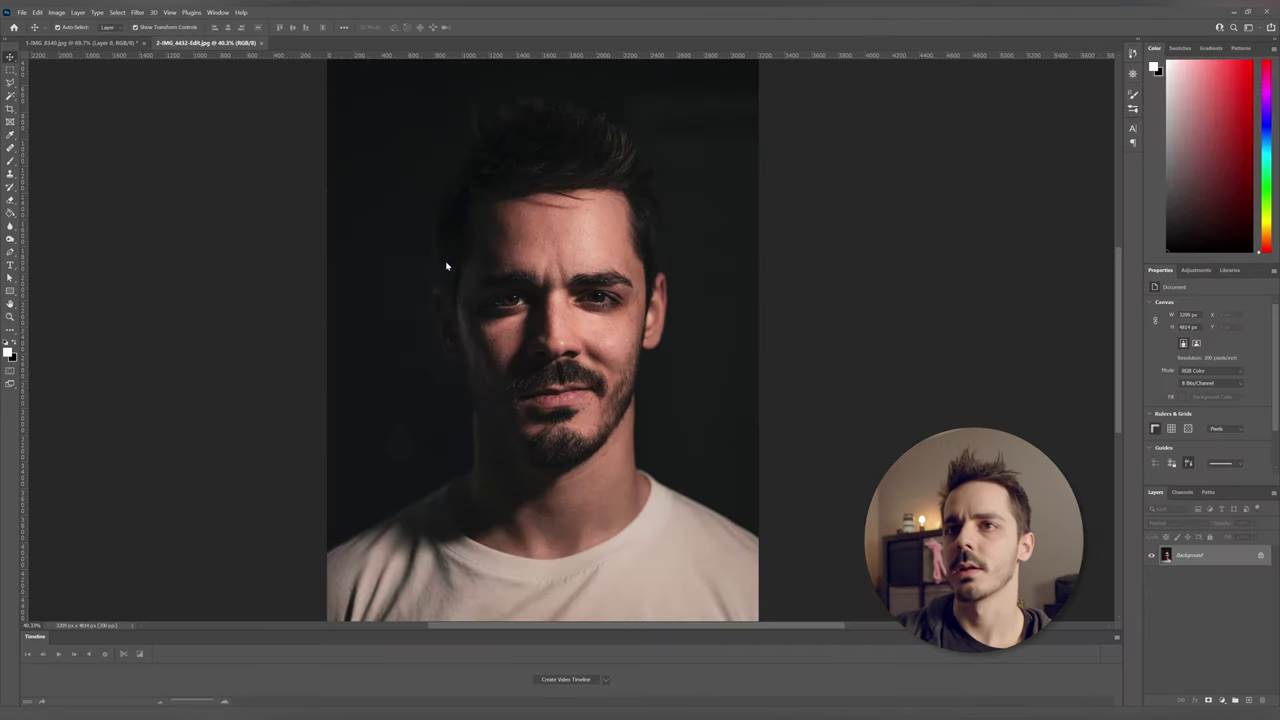
pyautogui.scroll(-1, 446, 266)
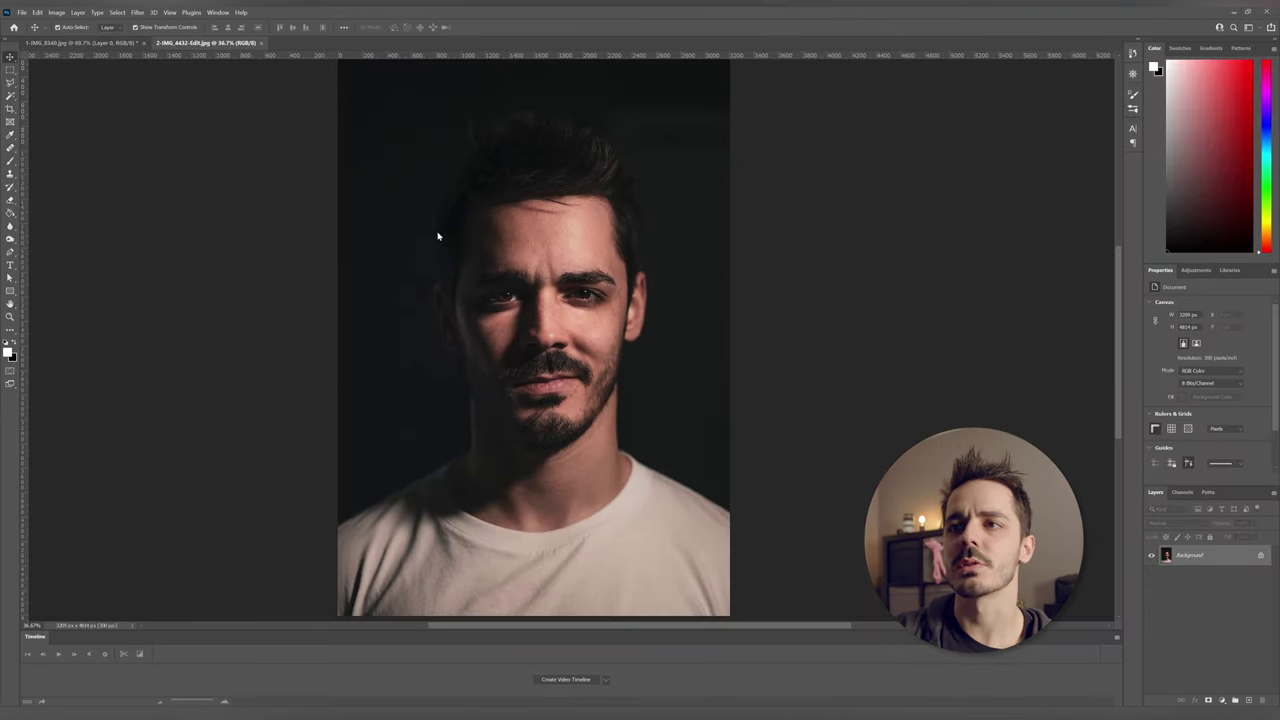
# Max out Surprise and raise Facial age on the mustached portrait
pyautogui.scroll(1, 380, 232)
pyautogui.scroll(1, 400, 215)
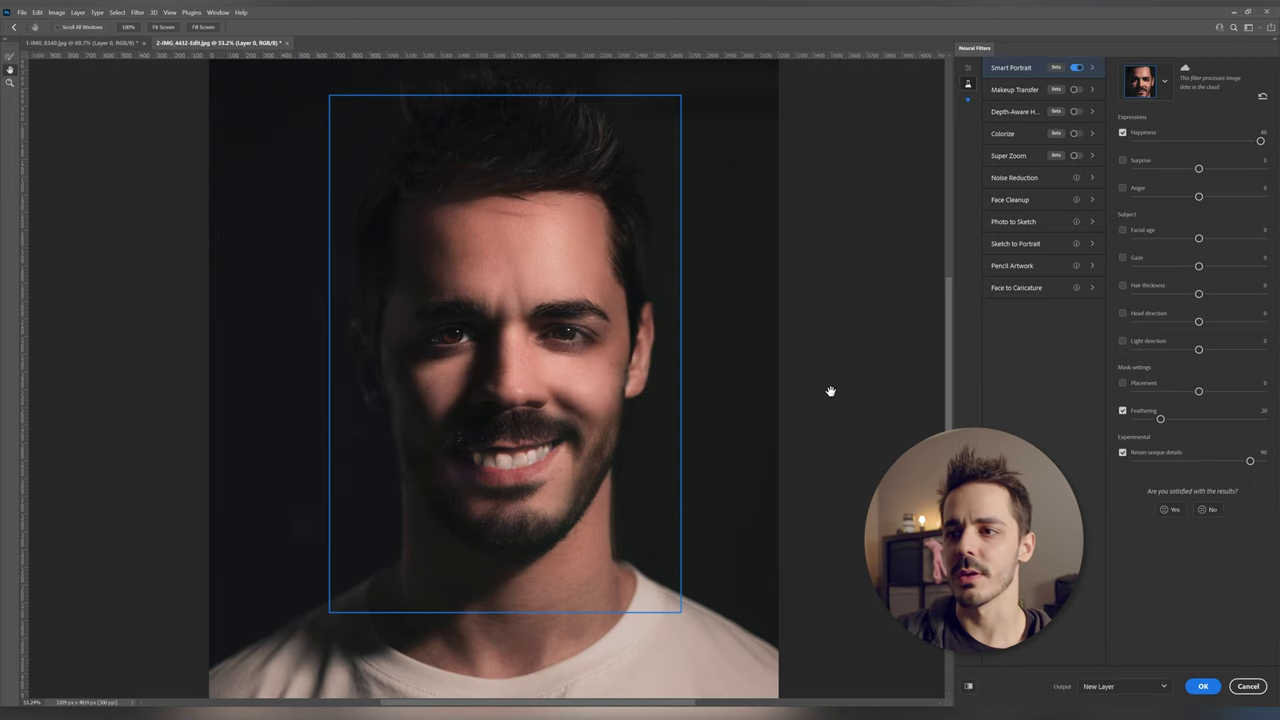
pyautogui.scroll(1, 476, 416)
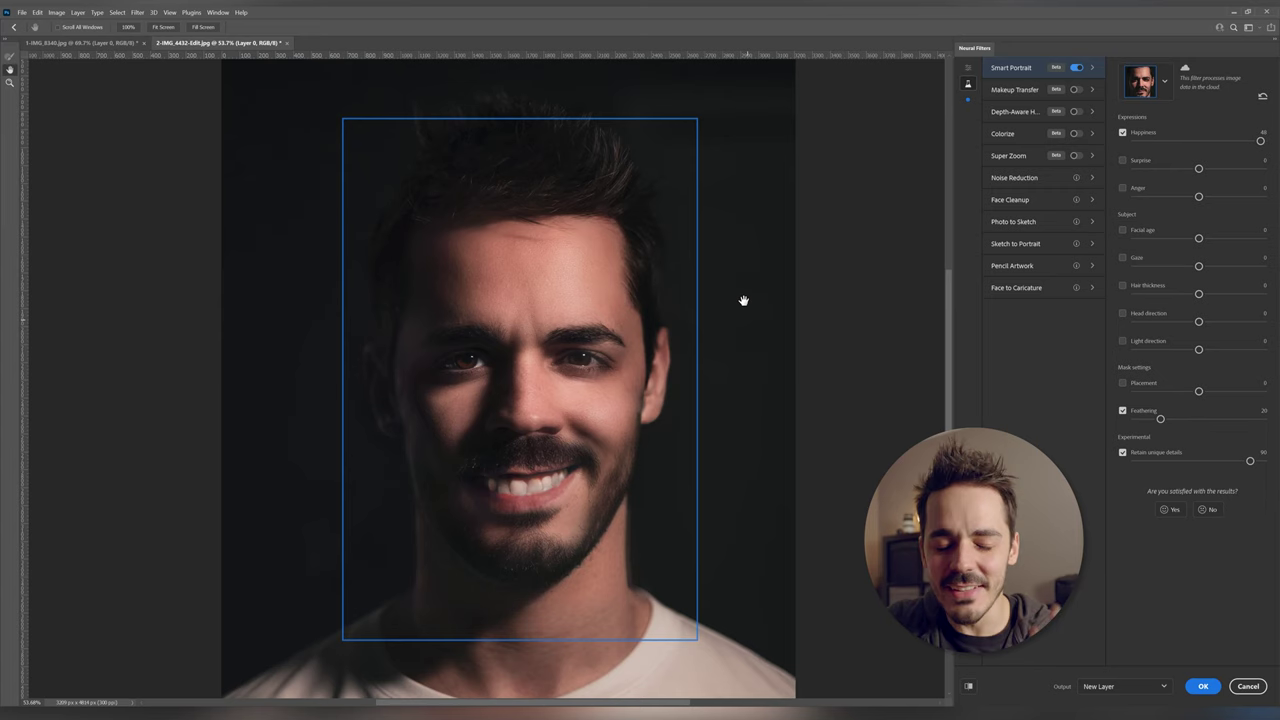
pyautogui.click(1124, 162)
pyautogui.moveTo(1220, 169); pyautogui.dragTo(1261, 169)
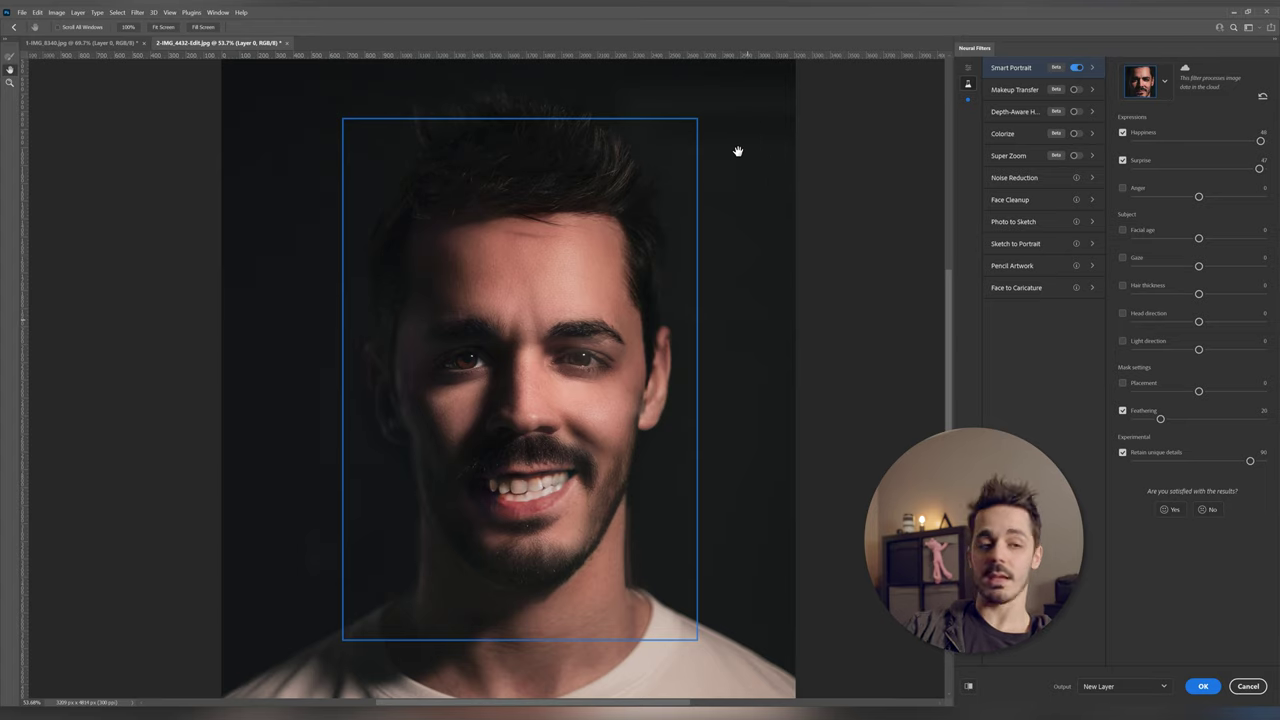
pyautogui.moveTo(1199, 238); pyautogui.dragTo(1257, 238)
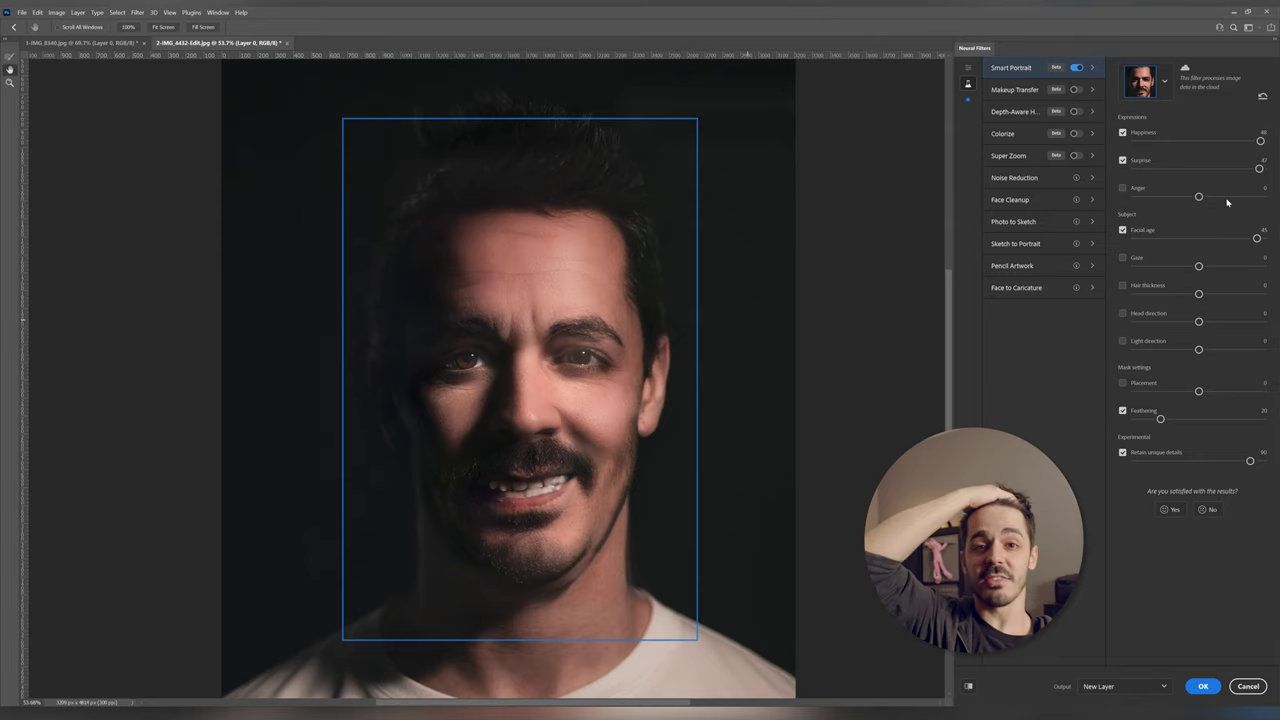
# Max Hair thickness, drop Happiness to -50, then turn Hair thickness off
pyautogui.click(1123, 286)
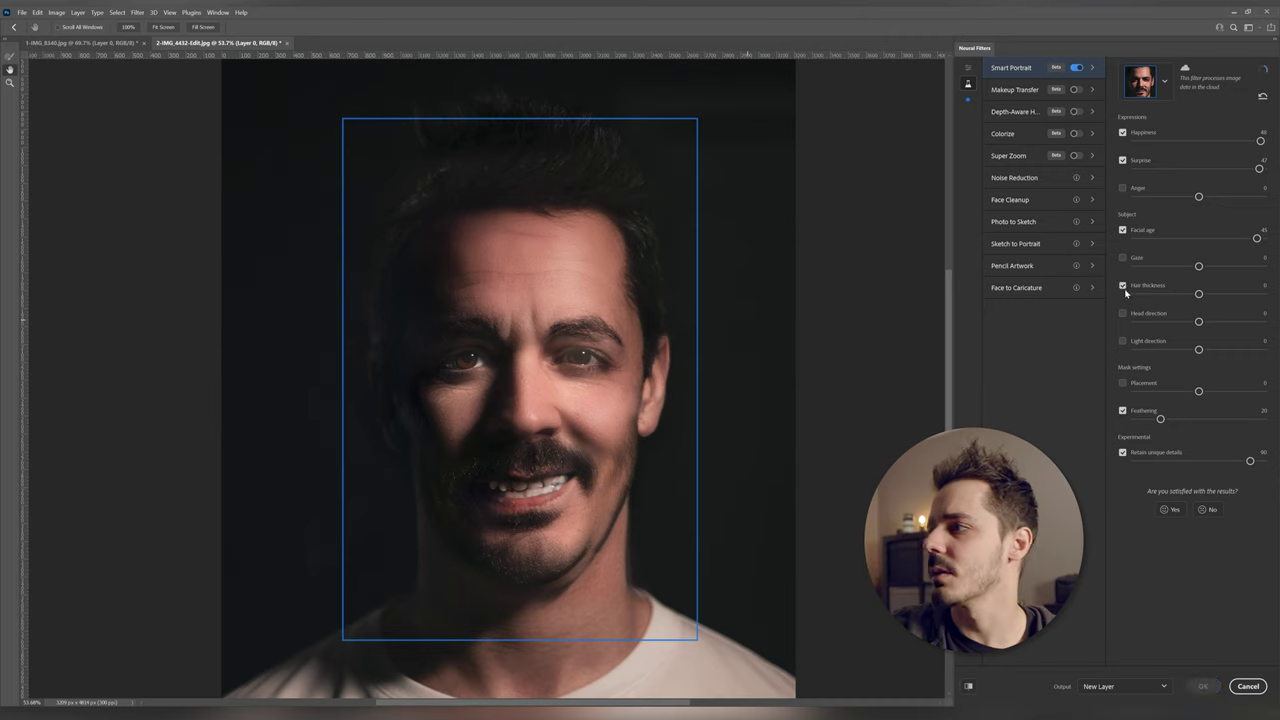
pyautogui.moveTo(1199, 293); pyautogui.dragTo(1257, 293)
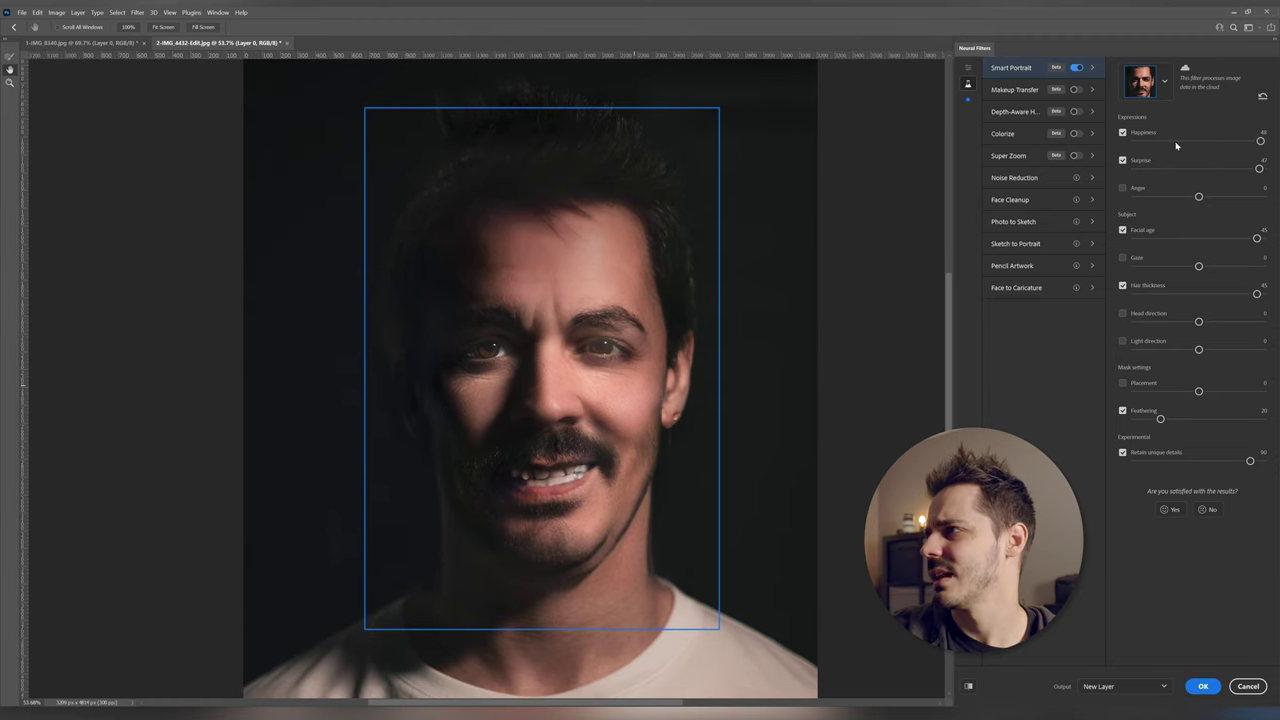
pyautogui.moveTo(1260, 140); pyautogui.dragTo(1136, 140)
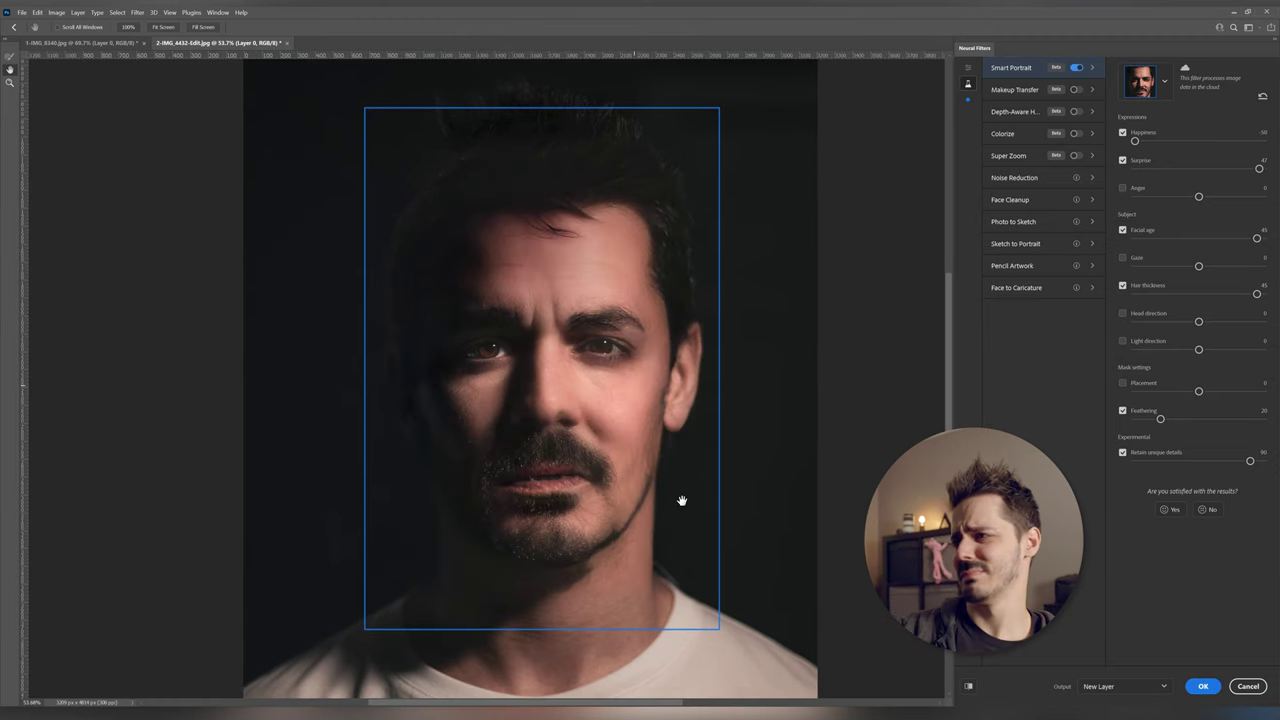
pyautogui.click(1122, 285)
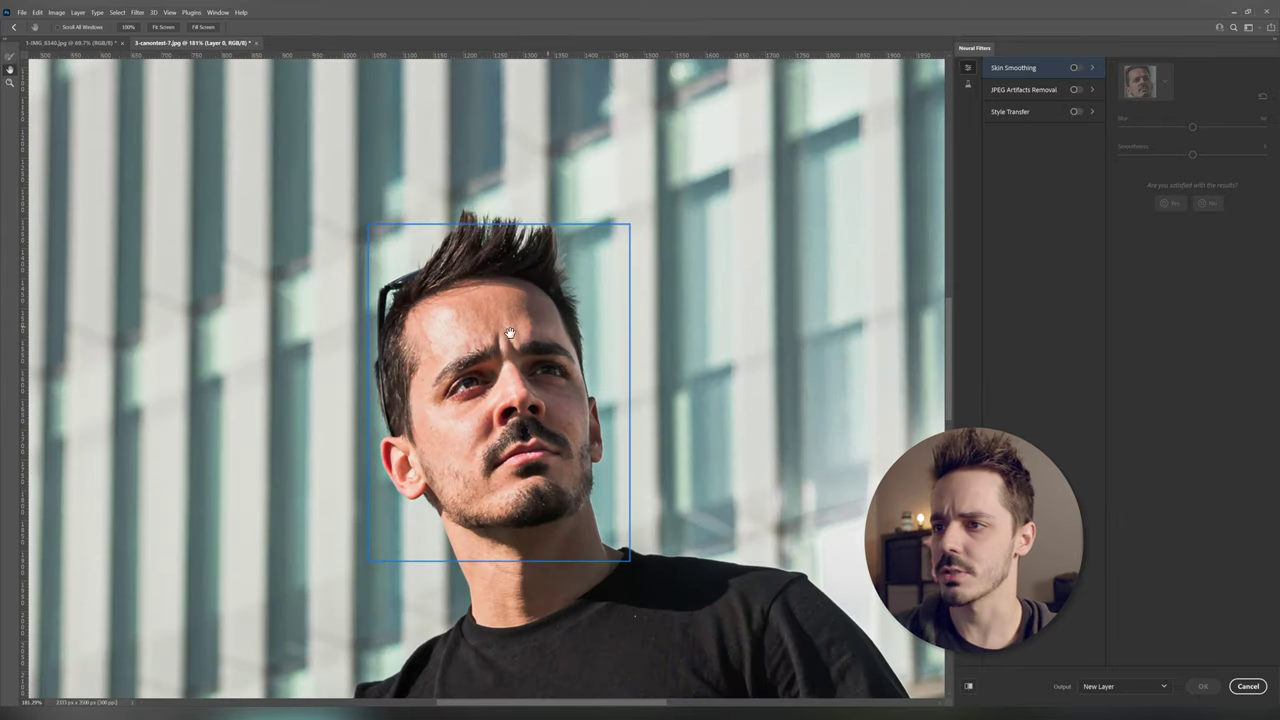
# Fit the photo on screen, lower Anger, and push Hair thickness to maximum
pyautogui.hotkey('ctrl', '0')
pyautogui.scroll(-2, 505, 343)
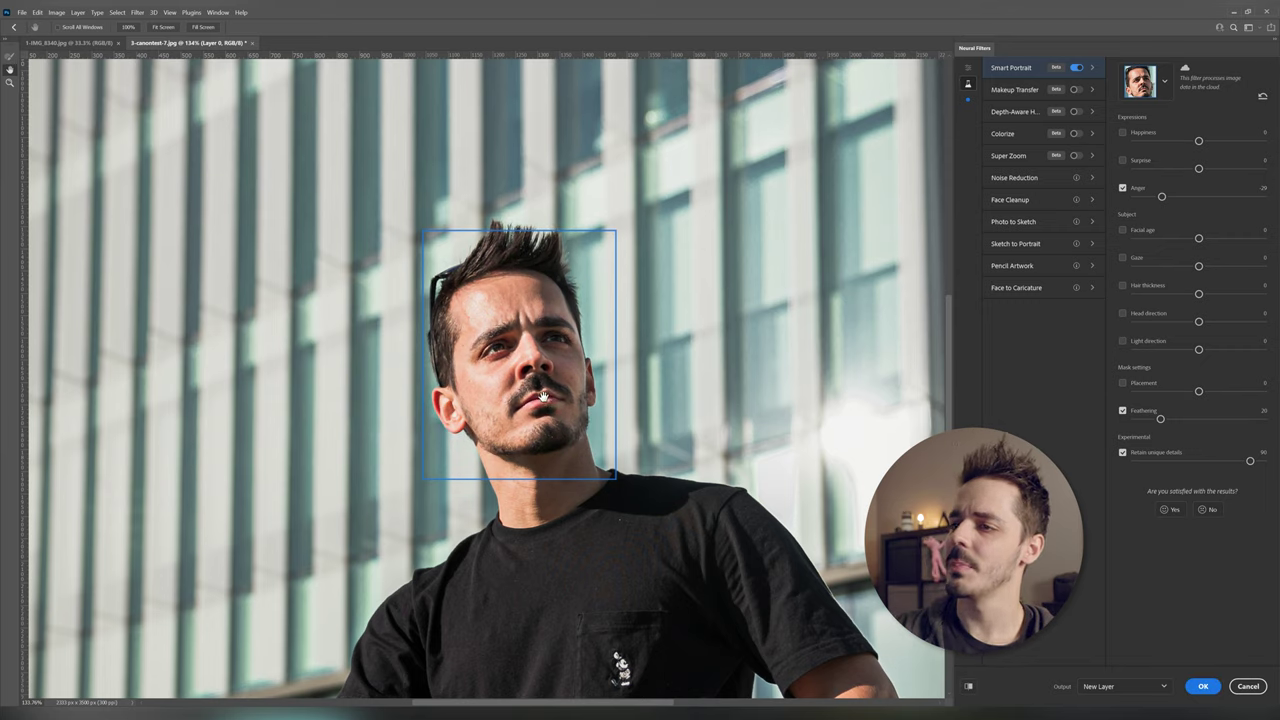
pyautogui.moveTo(1161, 196); pyautogui.dragTo(1134, 196)
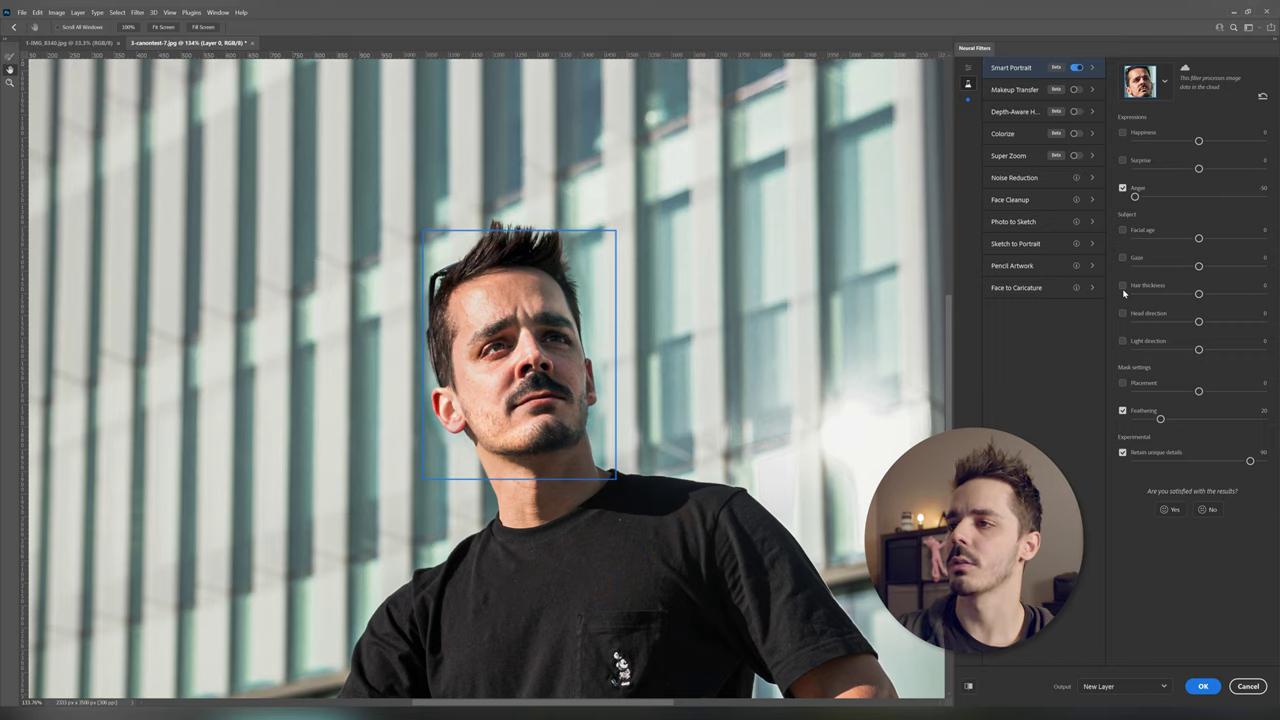
pyautogui.click(1122, 286)
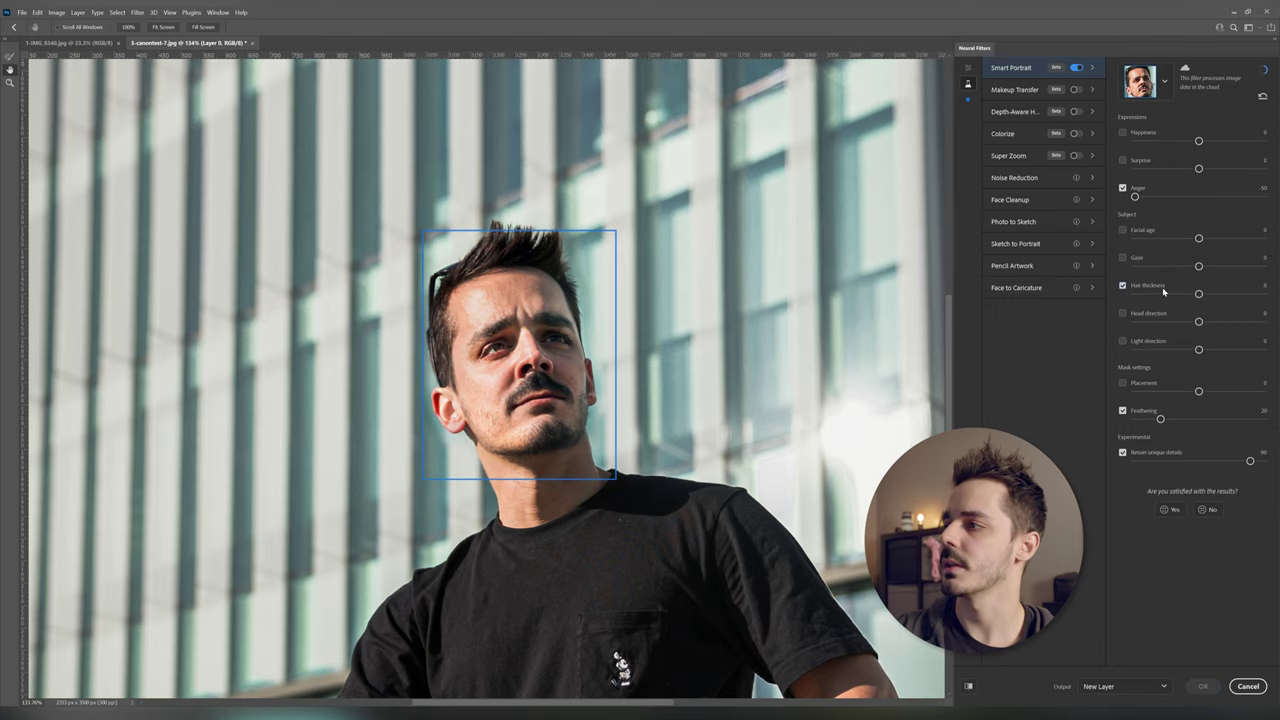
pyautogui.click(1235, 297)
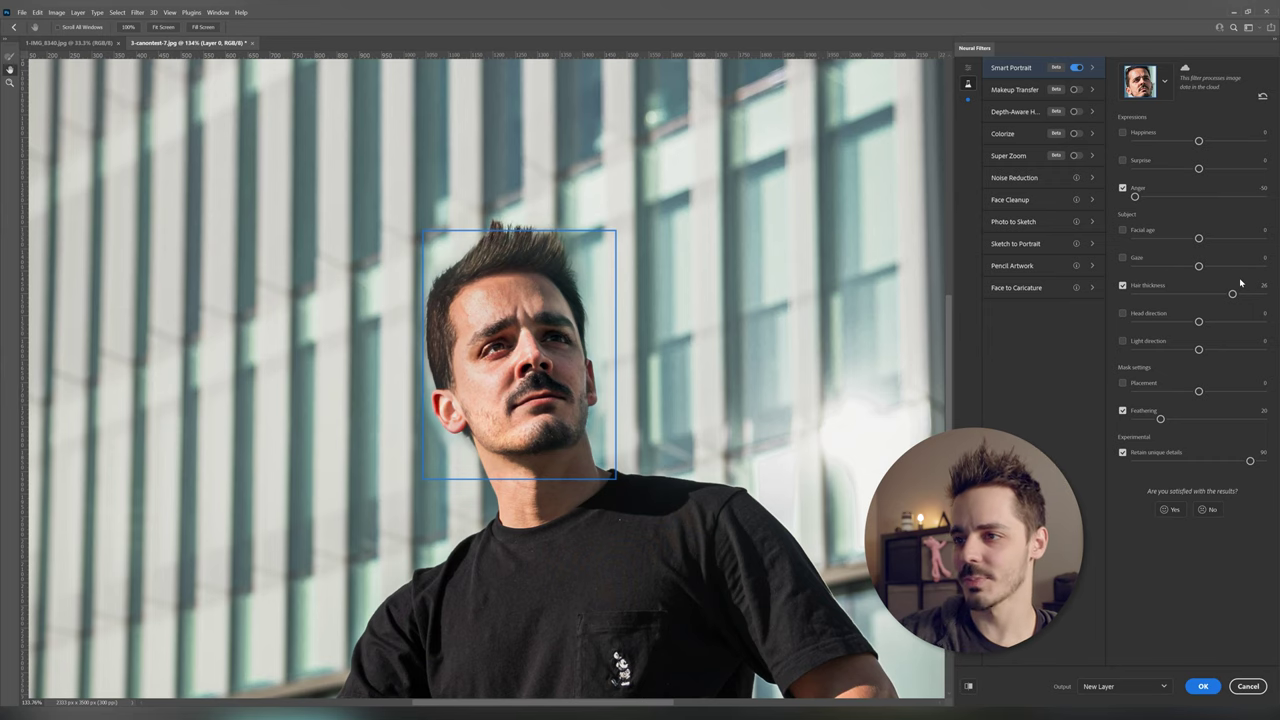
pyautogui.moveTo(1250, 296); pyautogui.dragTo(1262, 294)
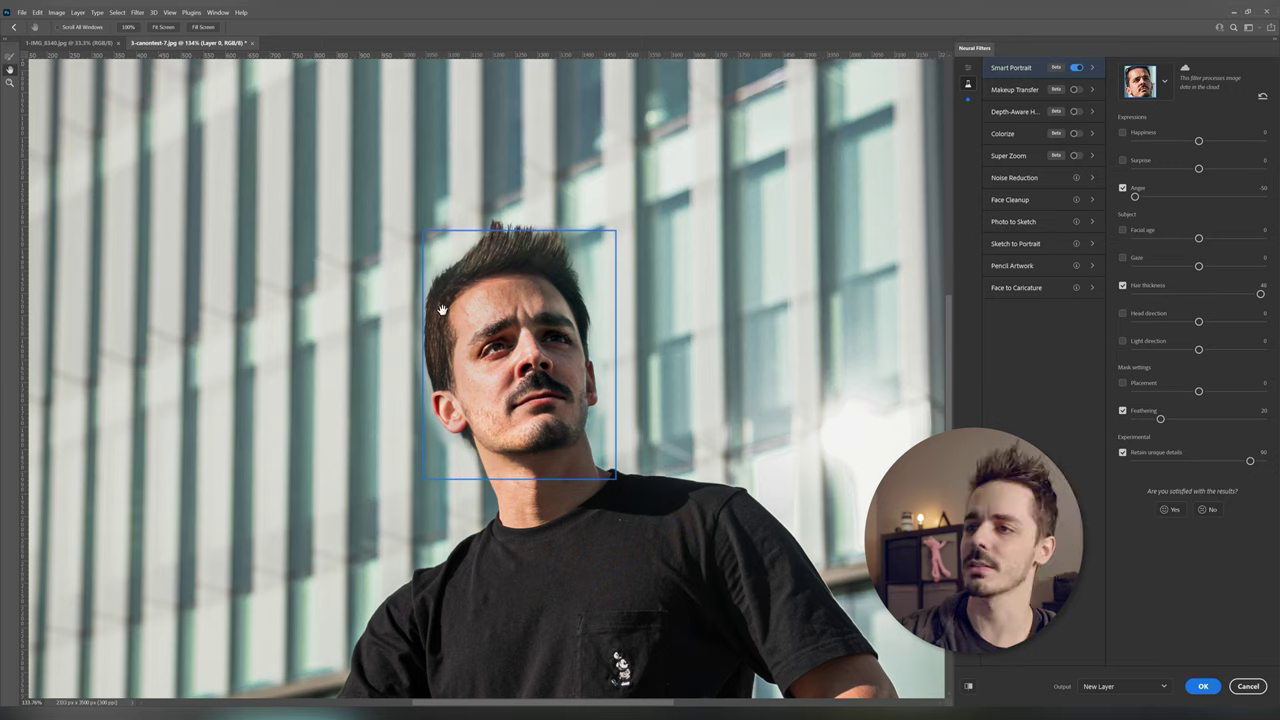
# Set Gaze to -50 and turn the head with Head direction
pyautogui.click(1141, 266)
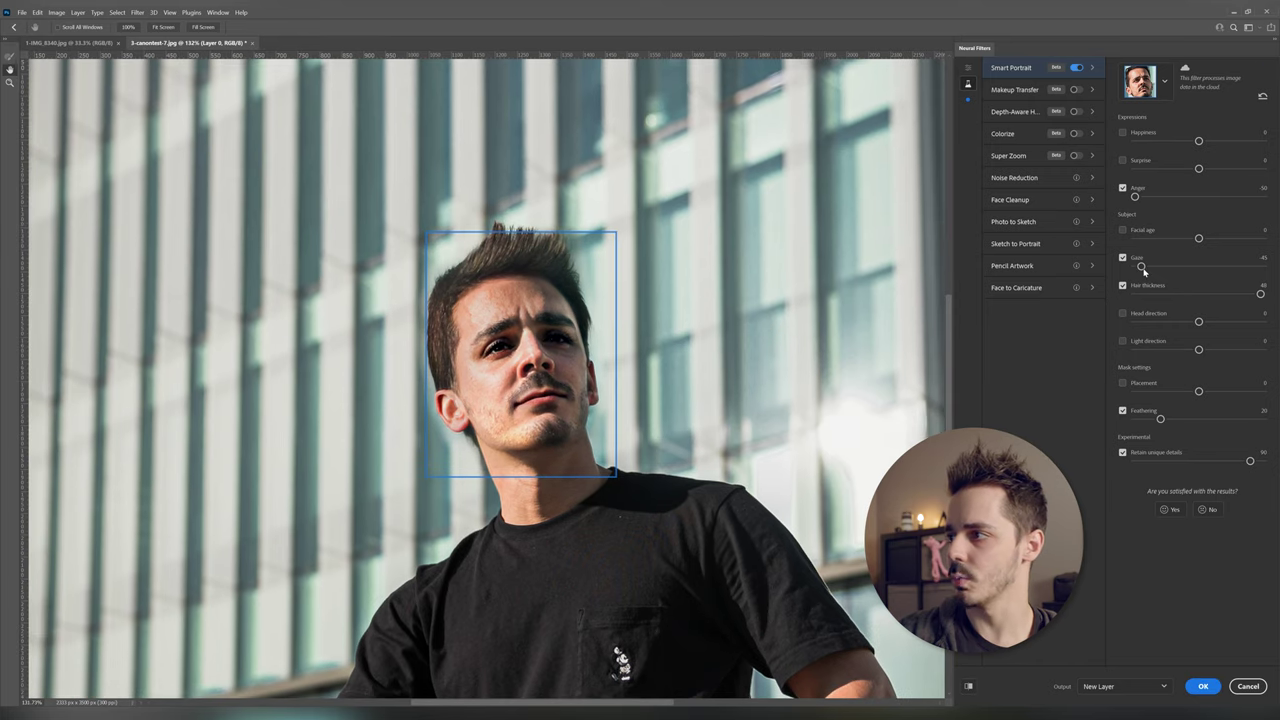
pyautogui.moveTo(1141, 266); pyautogui.dragTo(1134, 266)
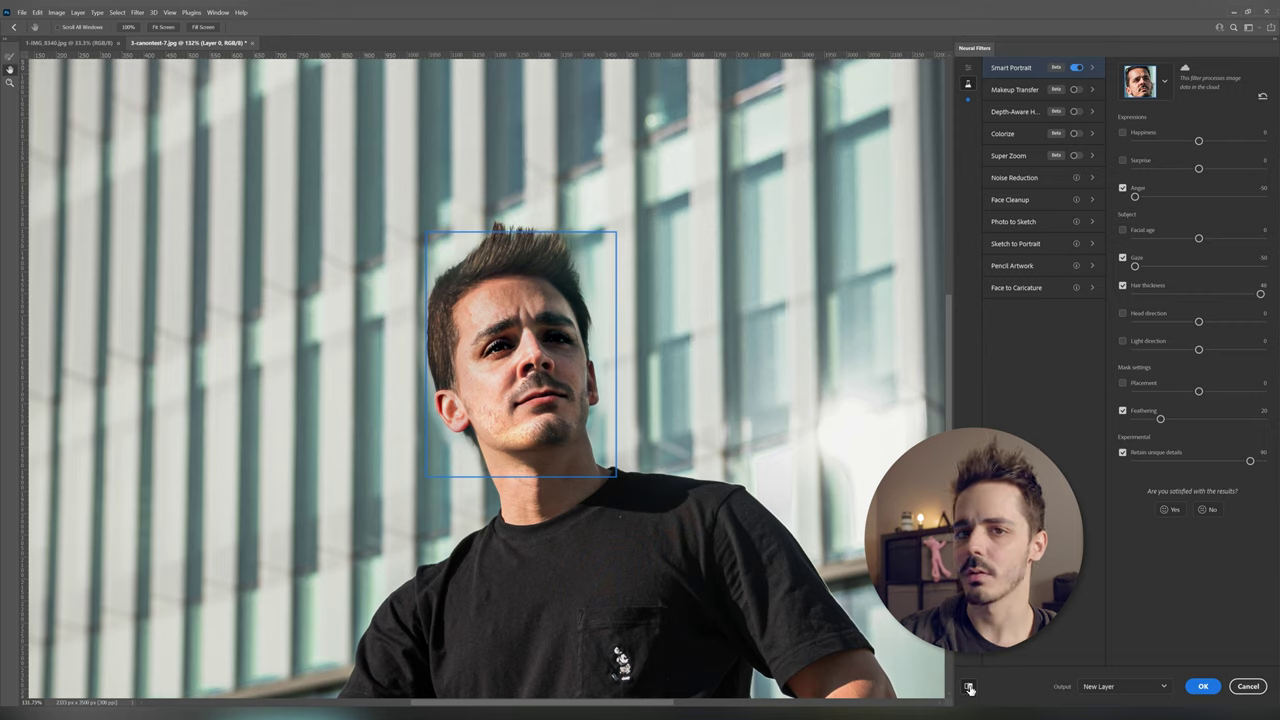
pyautogui.click(1146, 321)
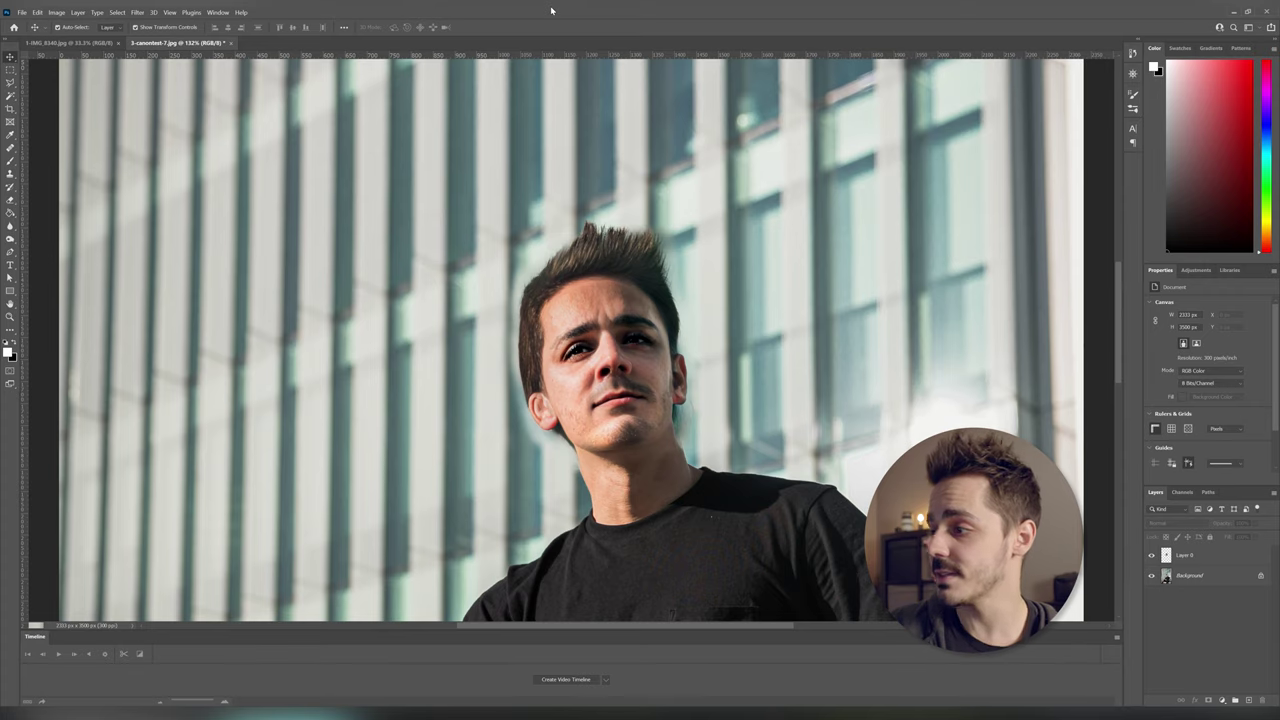
# Toggle layer visibility to compare the new-layer edit with the original photo
pyautogui.click(1152, 555)
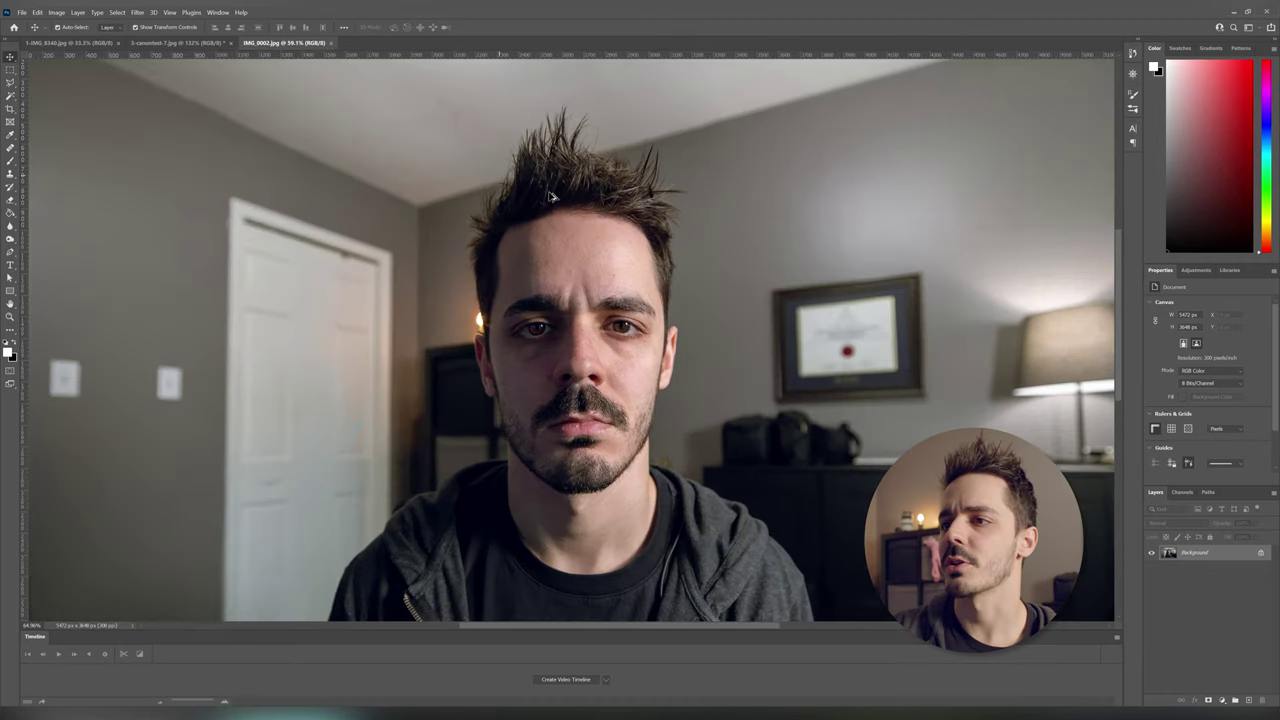
# Open Neural Filters and strengthen the Happiness smile on the indoor portrait
pyautogui.scroll(1, 551, 149)
pyautogui.click(191, 11)
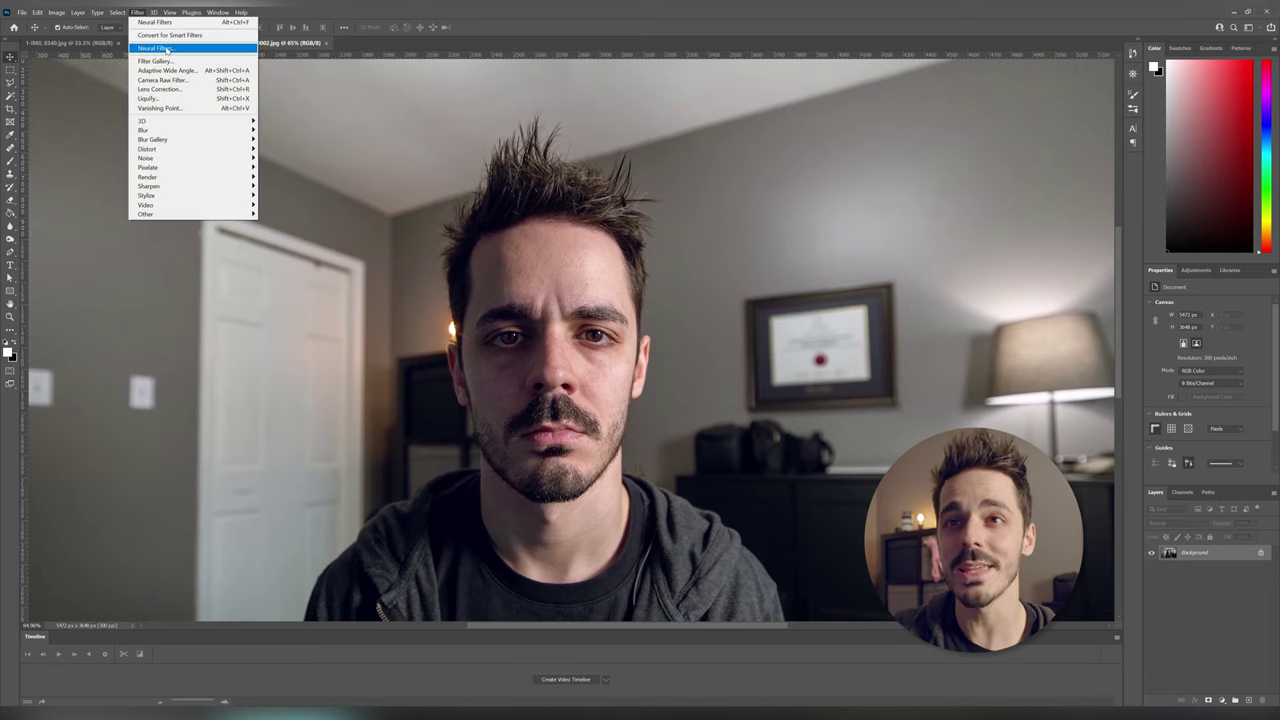
pyautogui.click(156, 48)
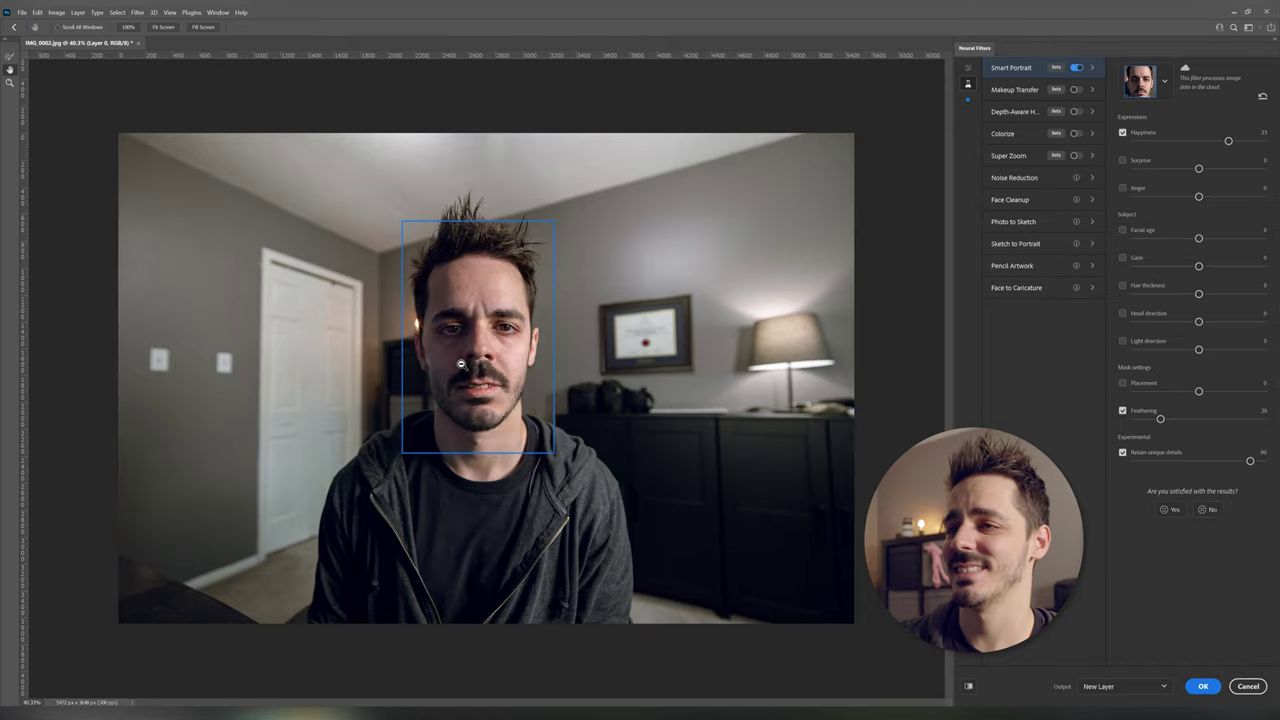
pyautogui.scroll(2, 469, 357)
pyautogui.scroll(3, 460, 335)
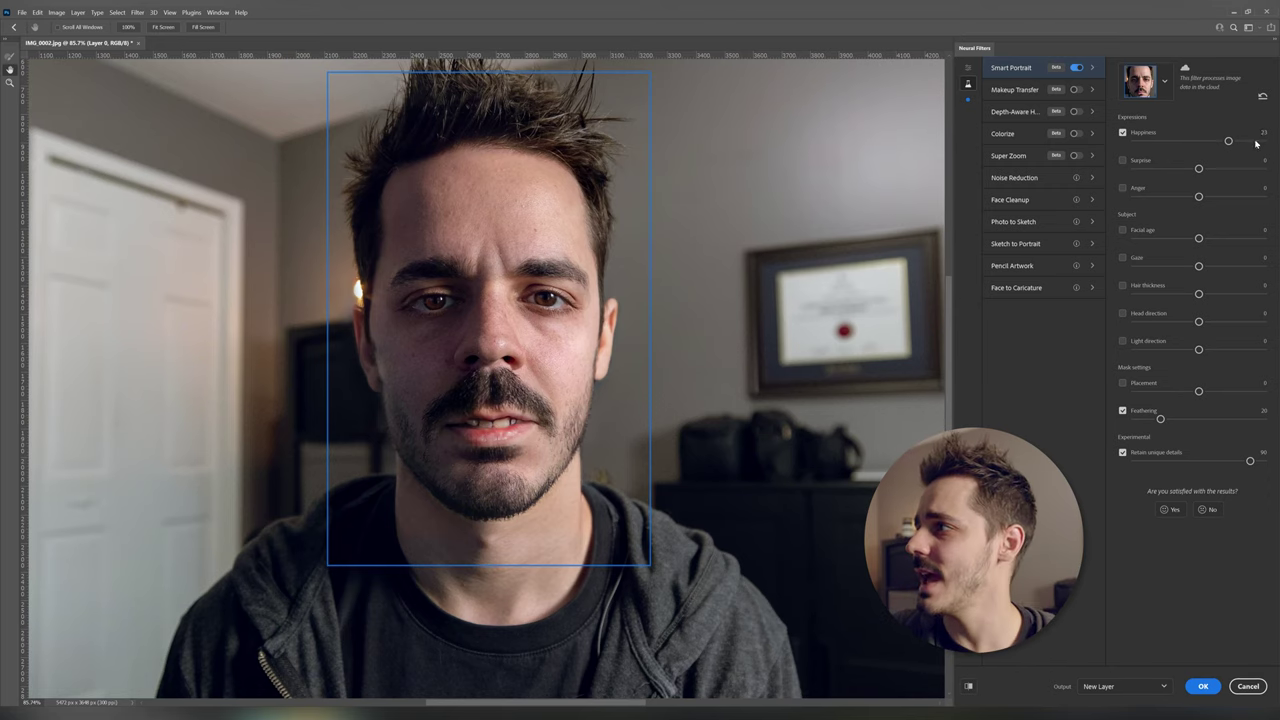
pyautogui.moveTo(1228, 140); pyautogui.dragTo(1267, 142)
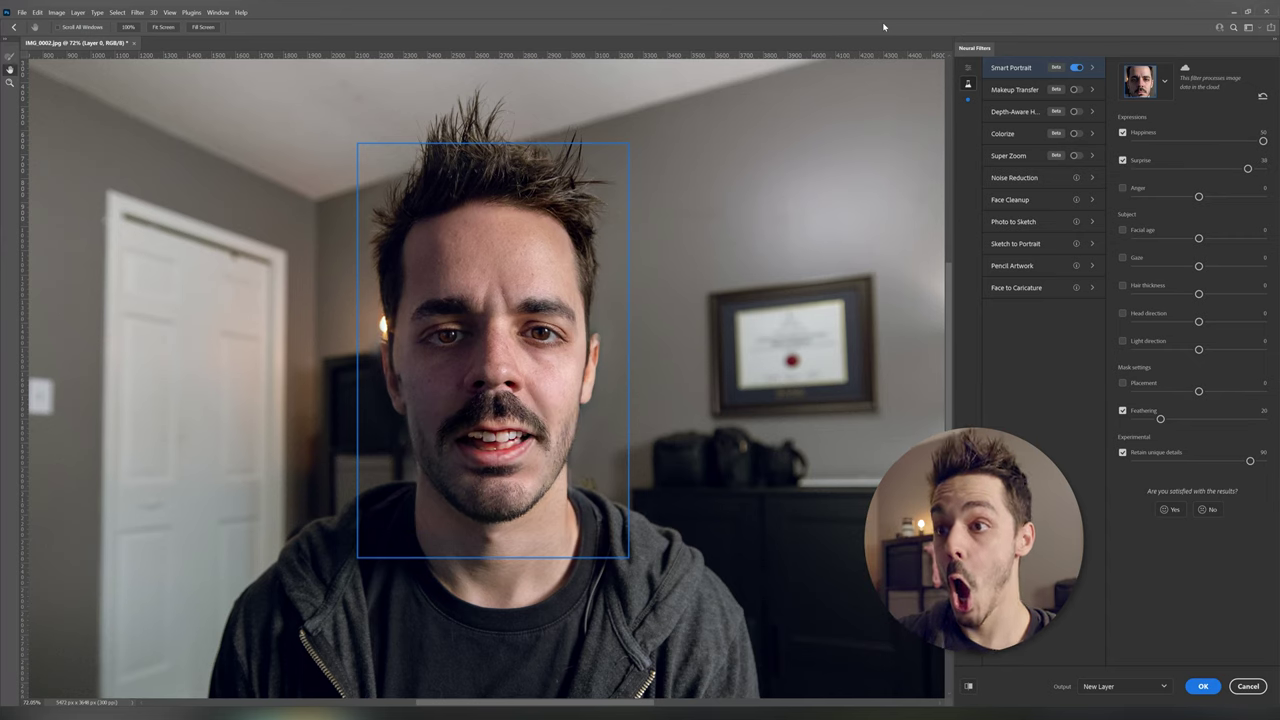
# Lower Anger to about -46 and try the Gaze at both extremes
pyautogui.click(1122, 188)
pyautogui.moveTo(1199, 196); pyautogui.dragTo(1139, 196)
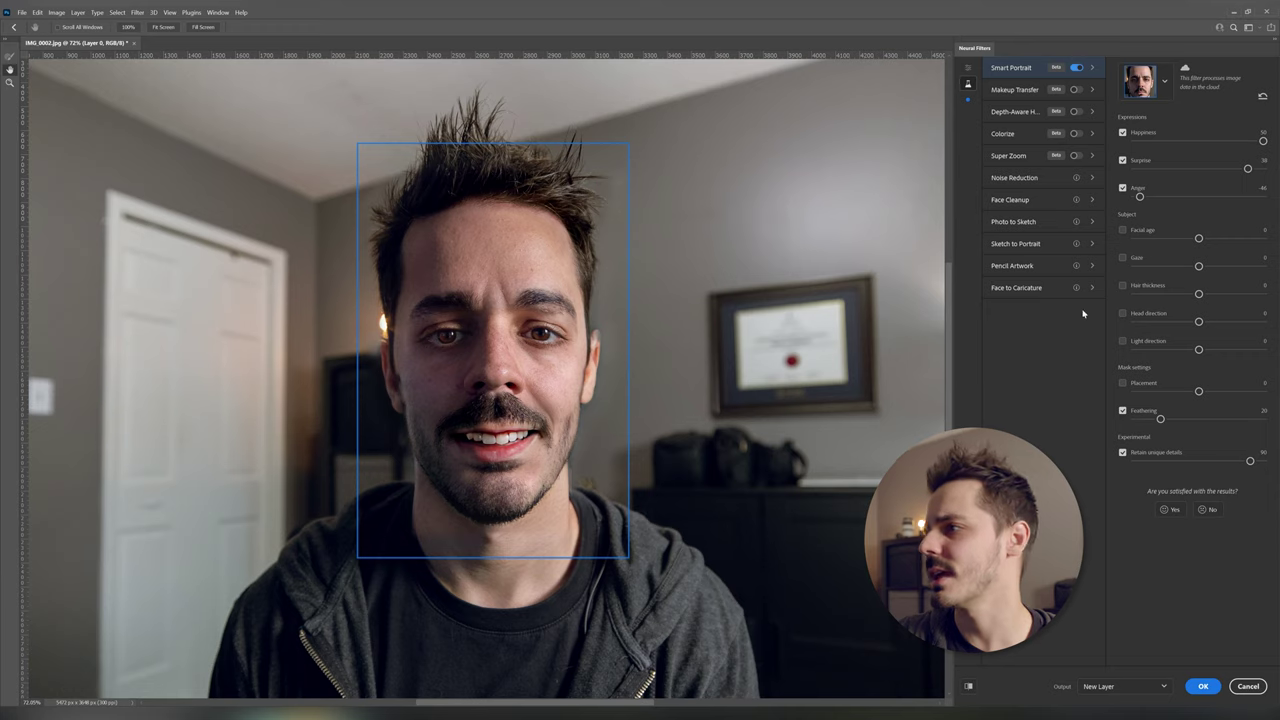
pyautogui.click(1122, 258)
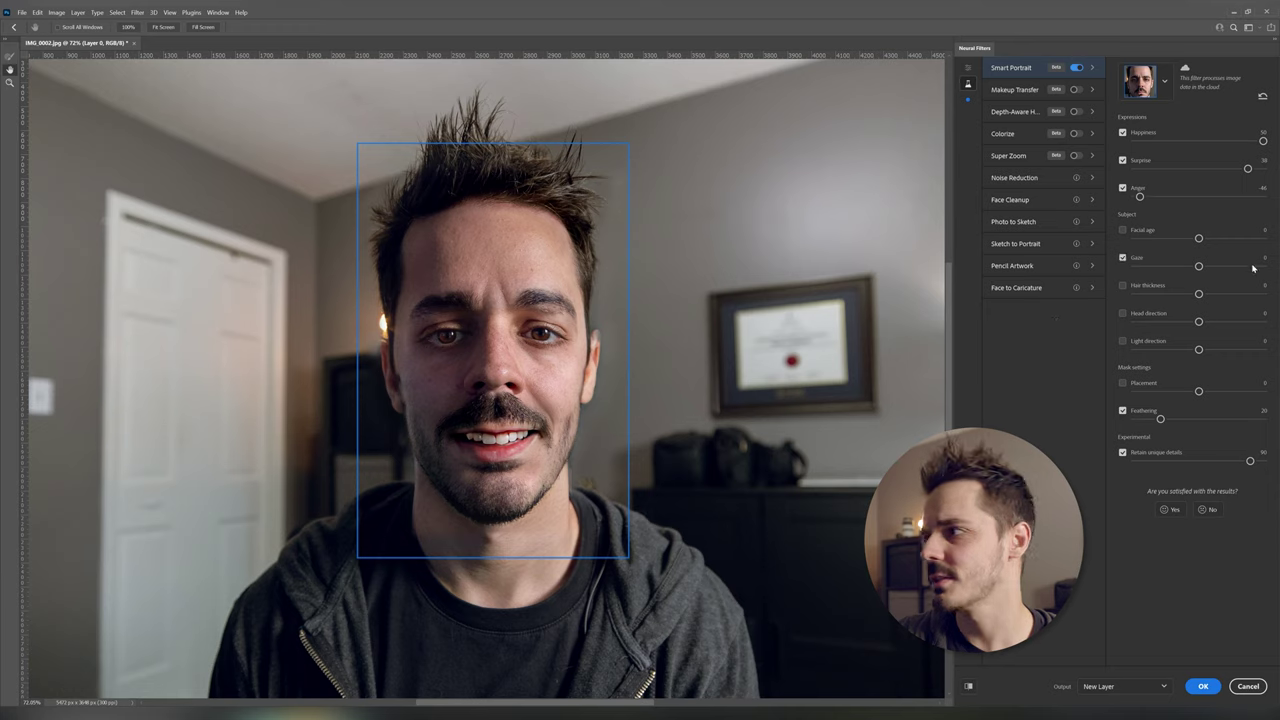
pyautogui.click(1137, 266)
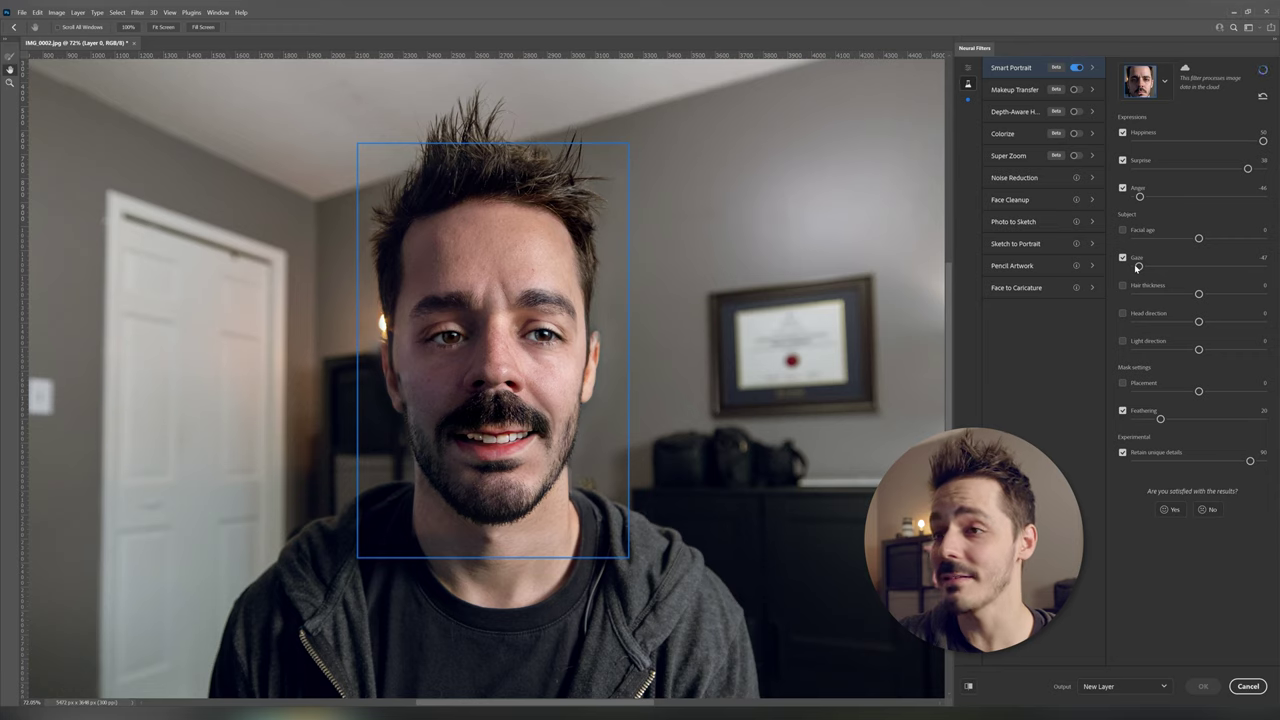
pyautogui.click(1255, 266)
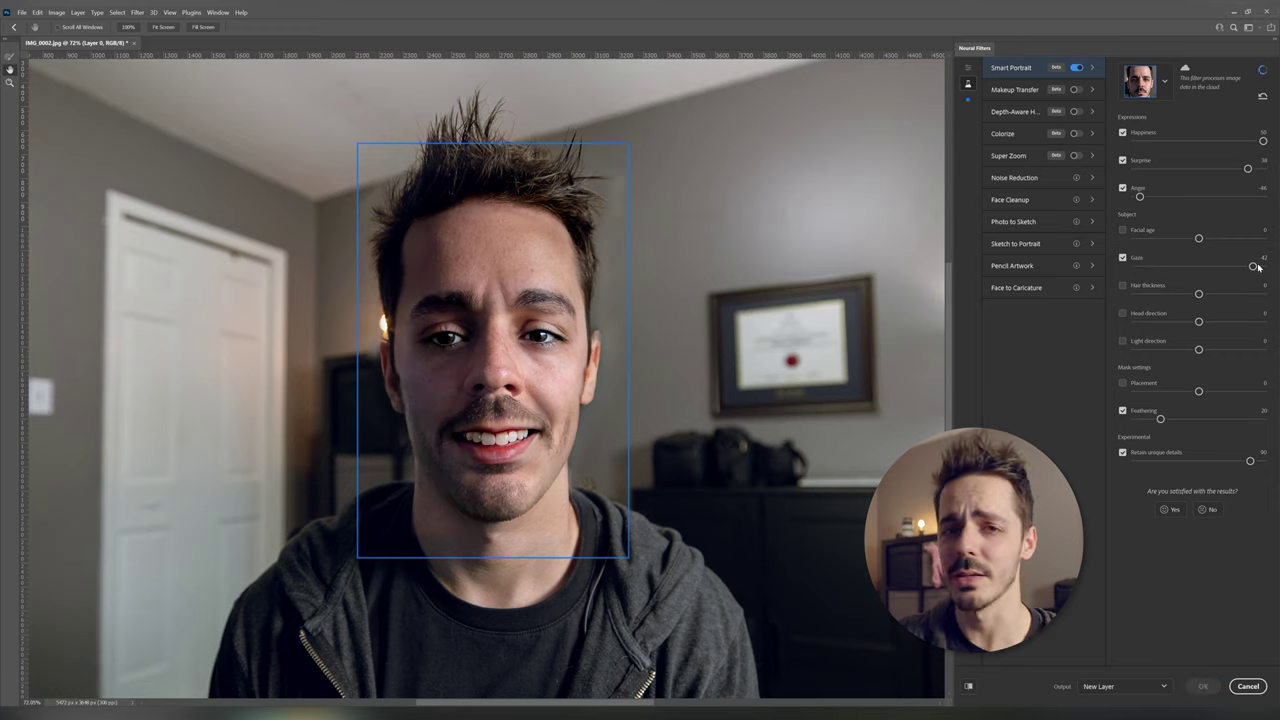
# Test Head direction, turn it back off, and increase Hair thickness
pyautogui.click(1249, 322)
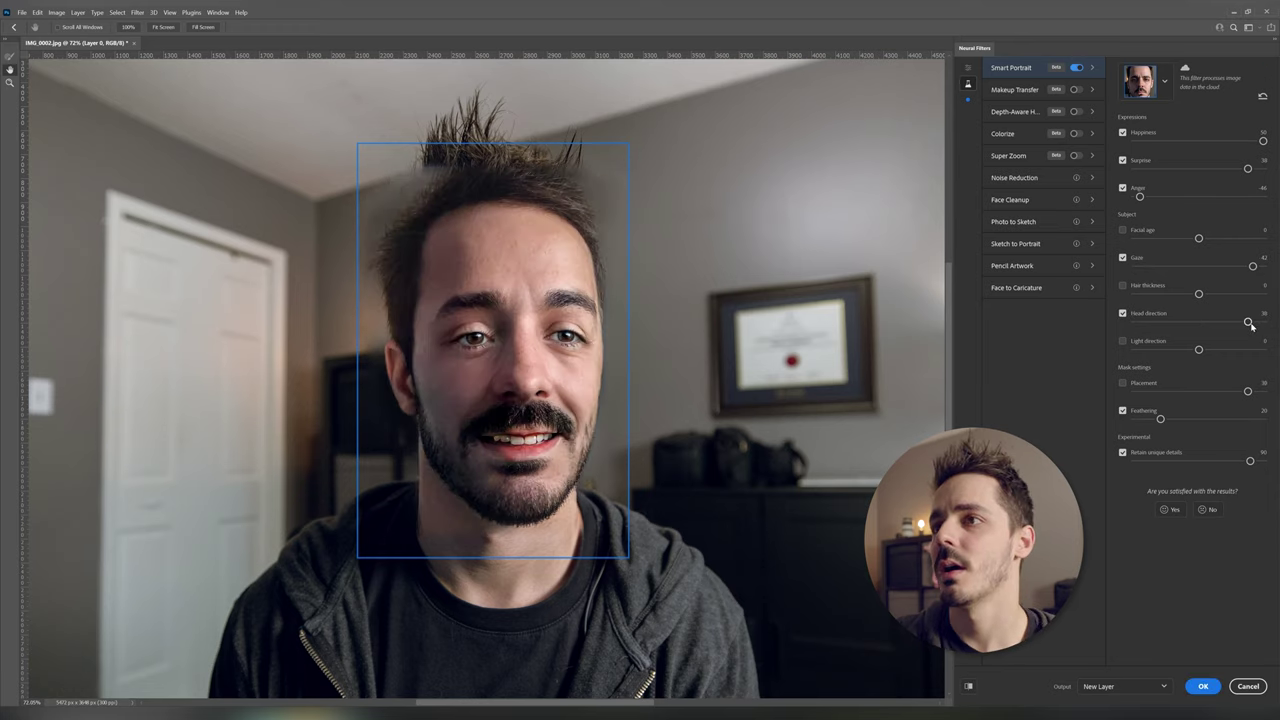
pyautogui.click(1119, 313)
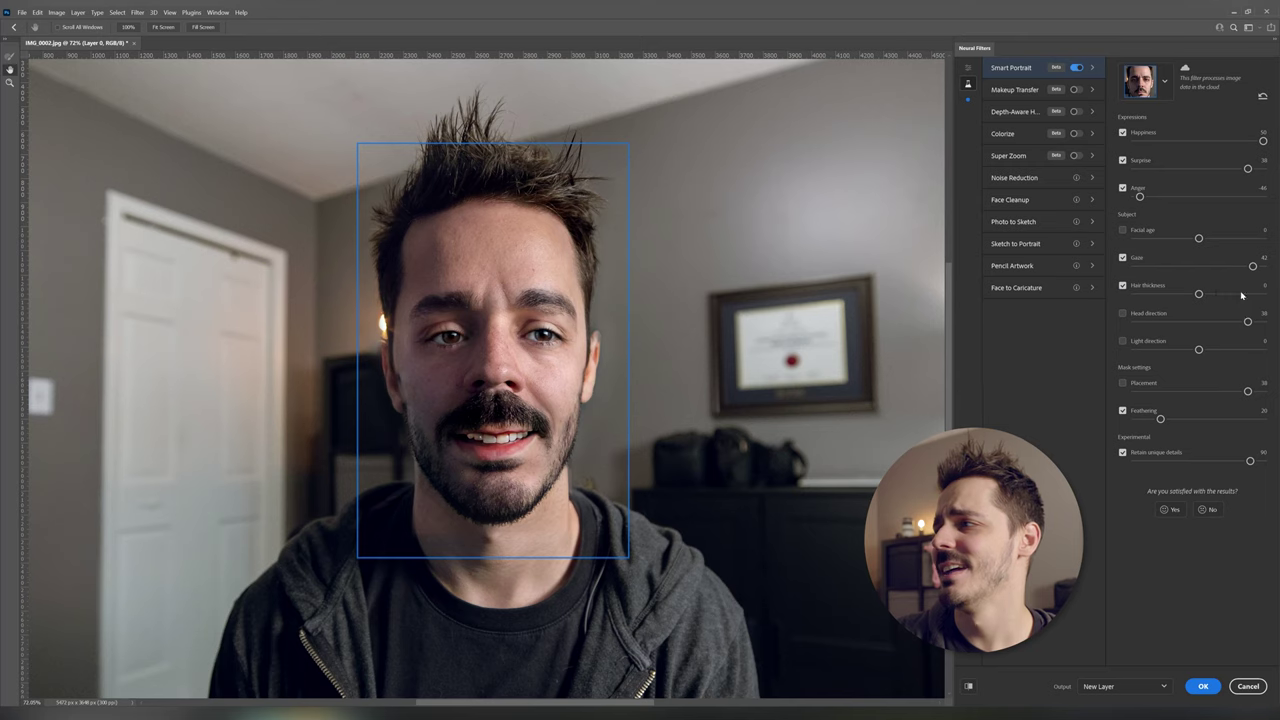
pyautogui.click(1252, 295)
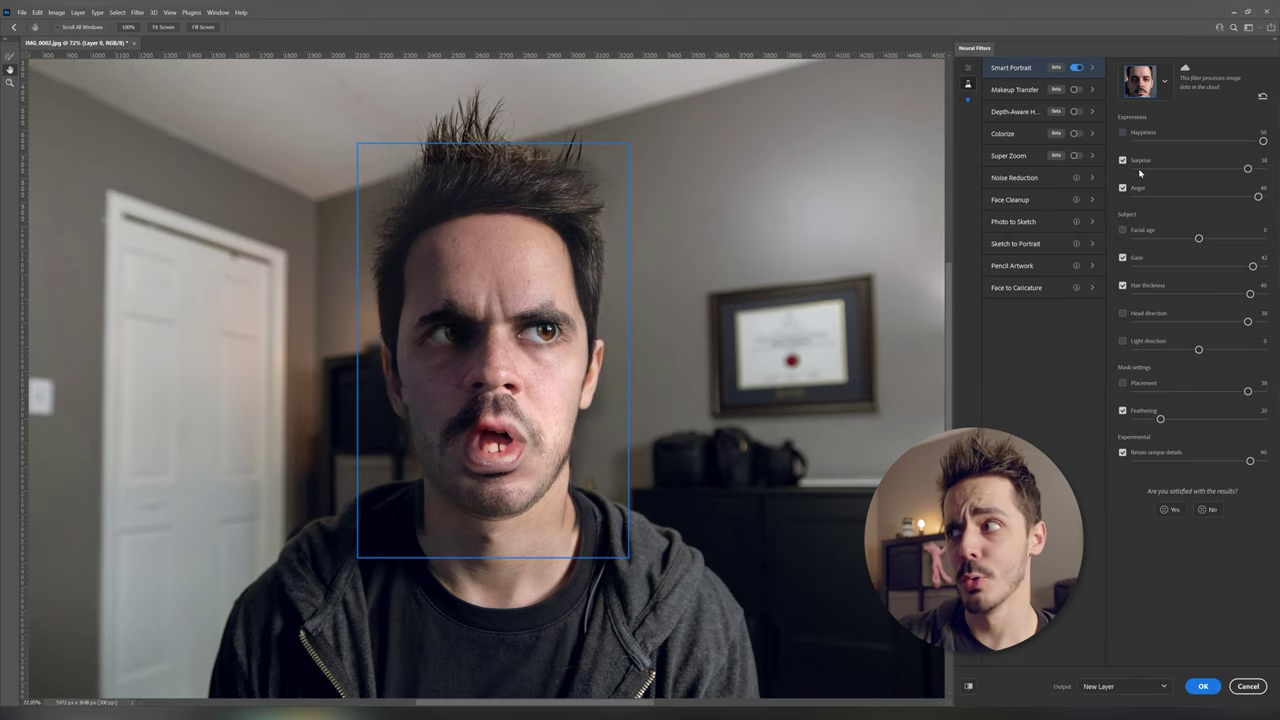
# Remove the surprise and raise Anger to full strength
pyautogui.click(1136, 168)
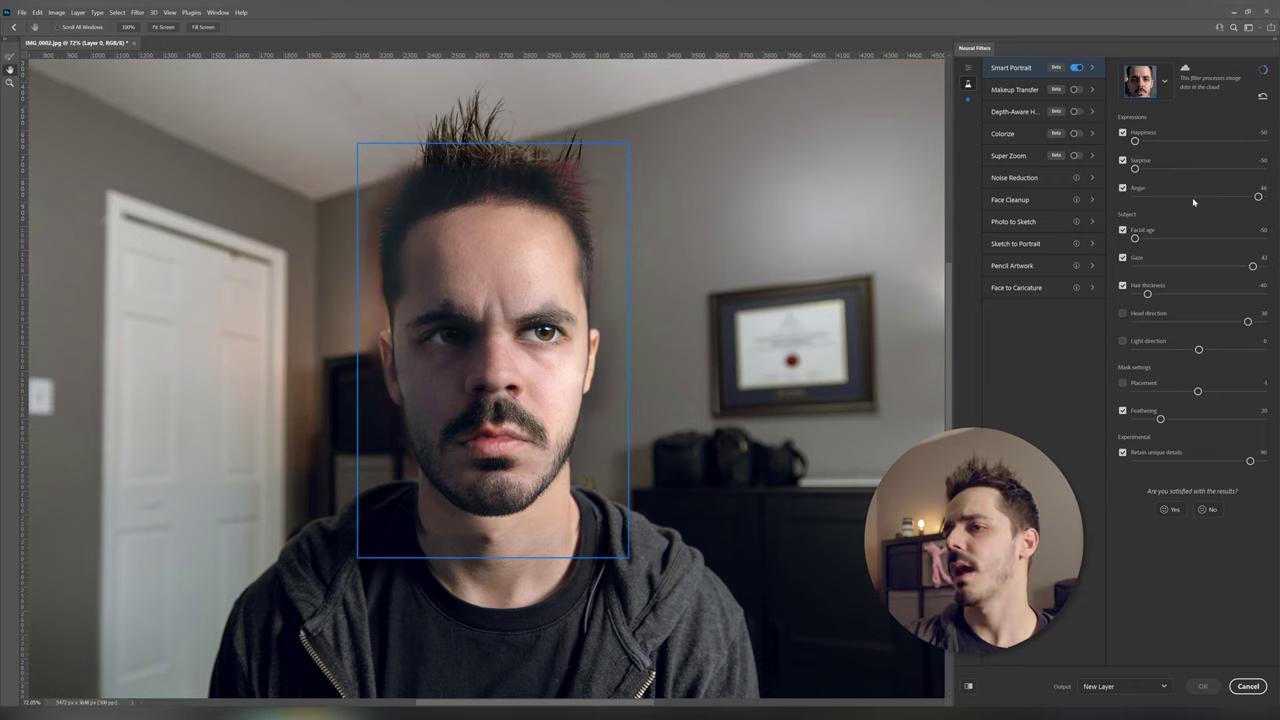
pyautogui.moveTo(1277, 200); pyautogui.dragTo(1271, 200)
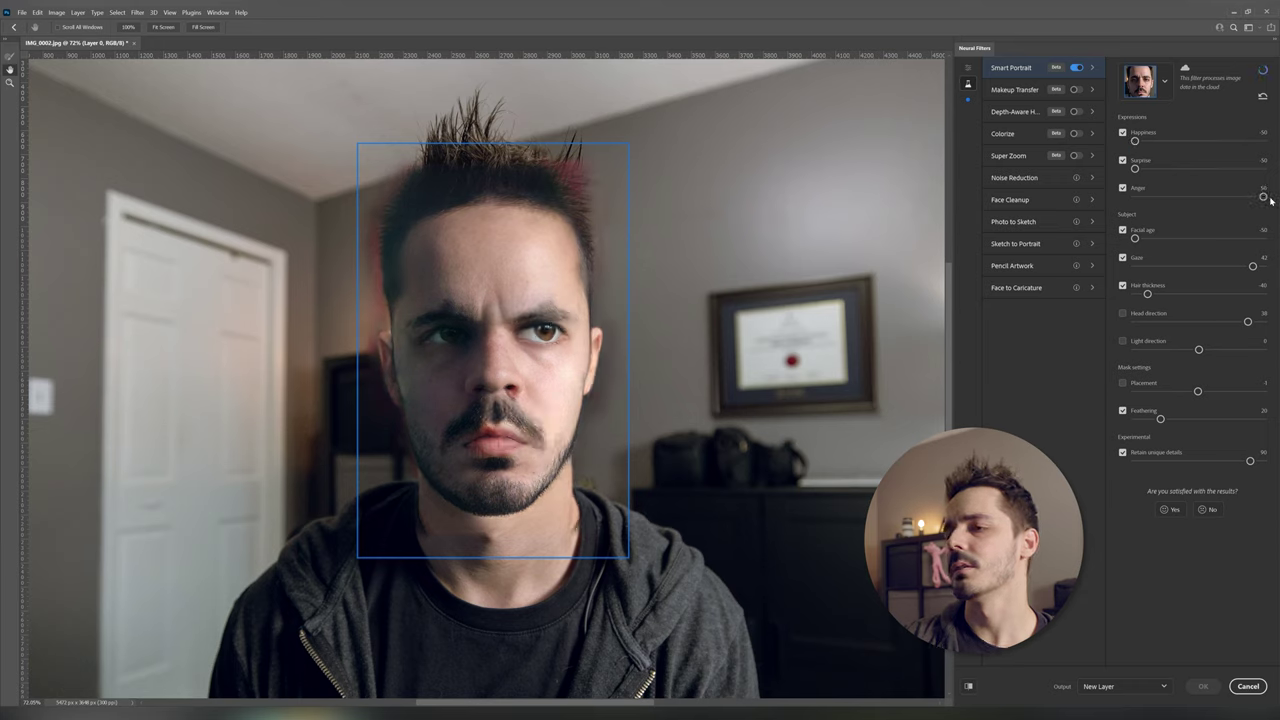
# Toggle the preview off and on to compare the angry edit with the original
pyautogui.click(969, 686)
pyautogui.click(969, 686)
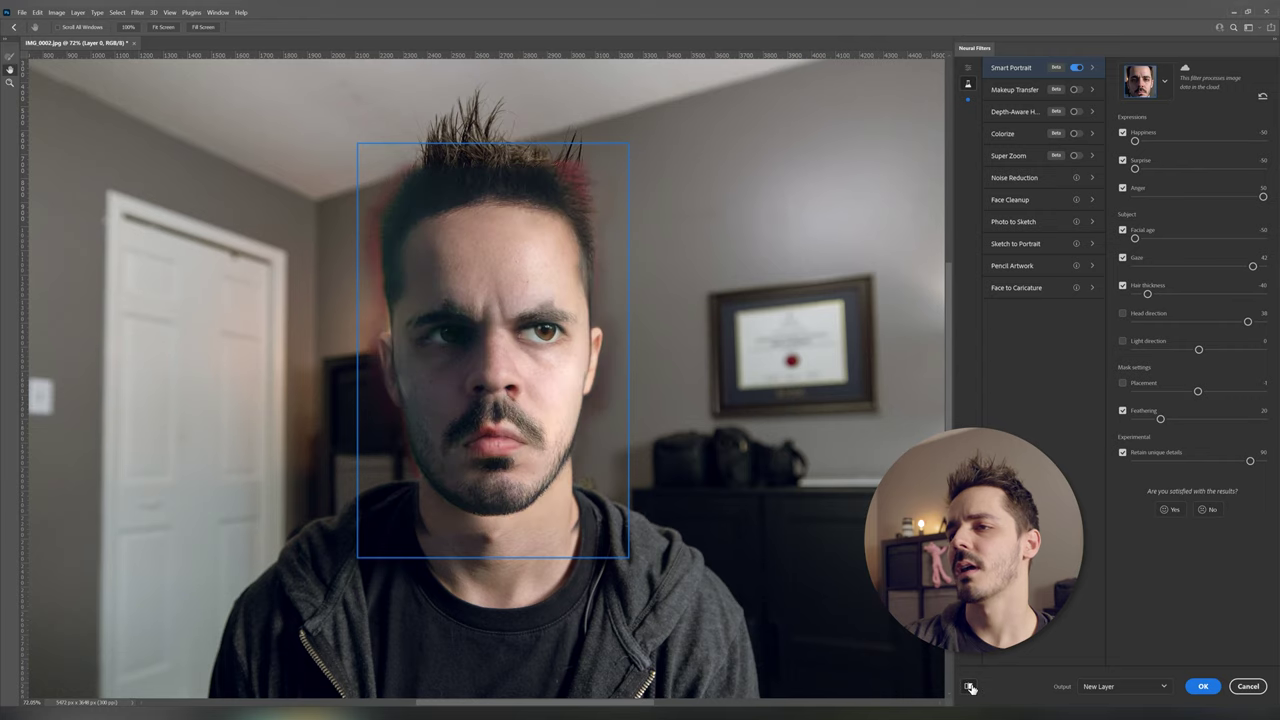